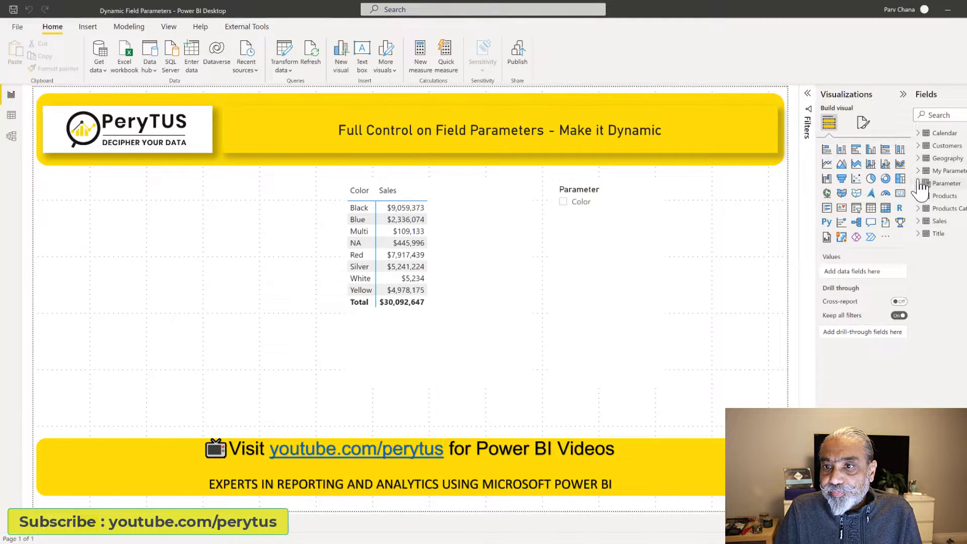
Inspect the Parameter table's definition and the fields used by the Parameter slicer and the sales matrix
left_click(942, 183)
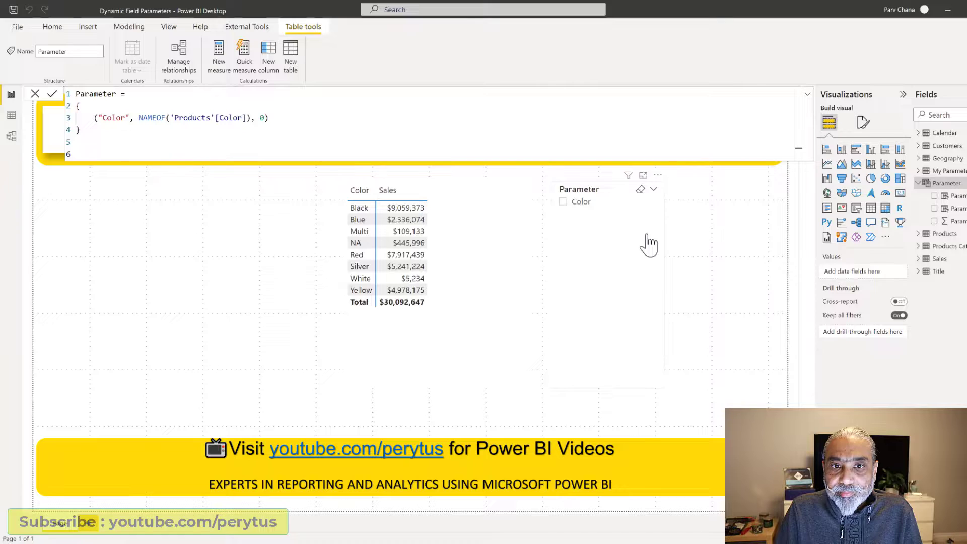
left_click(645, 243)
left_click(934, 196)
left_click(938, 201)
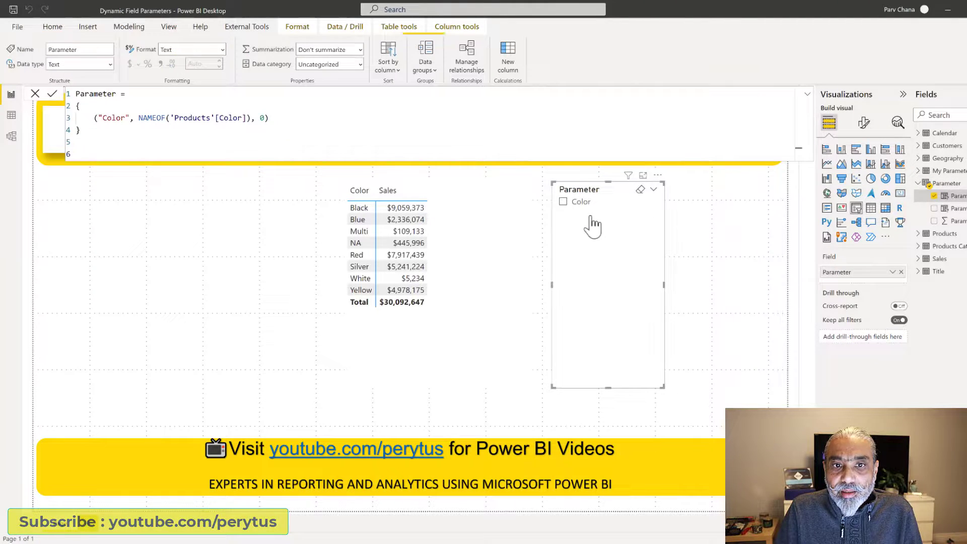
left_click(382, 209)
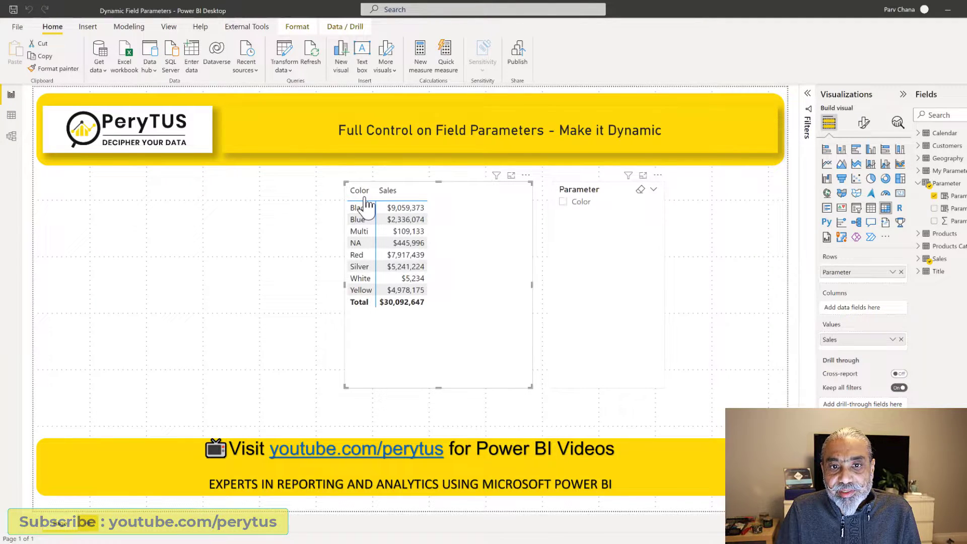
left_click(563, 204)
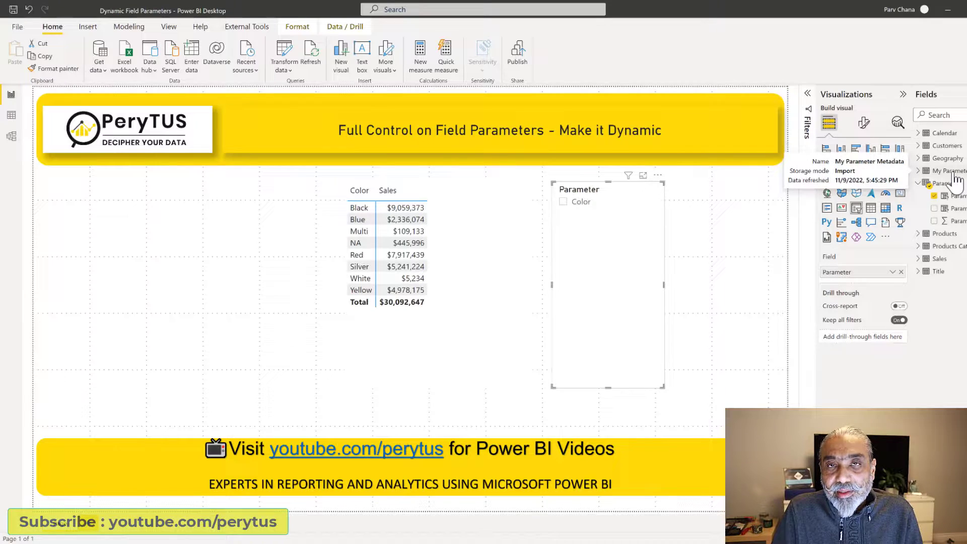
View the rows of the My Parameter Metadata table in the data view and return to the report
left_click(954, 173)
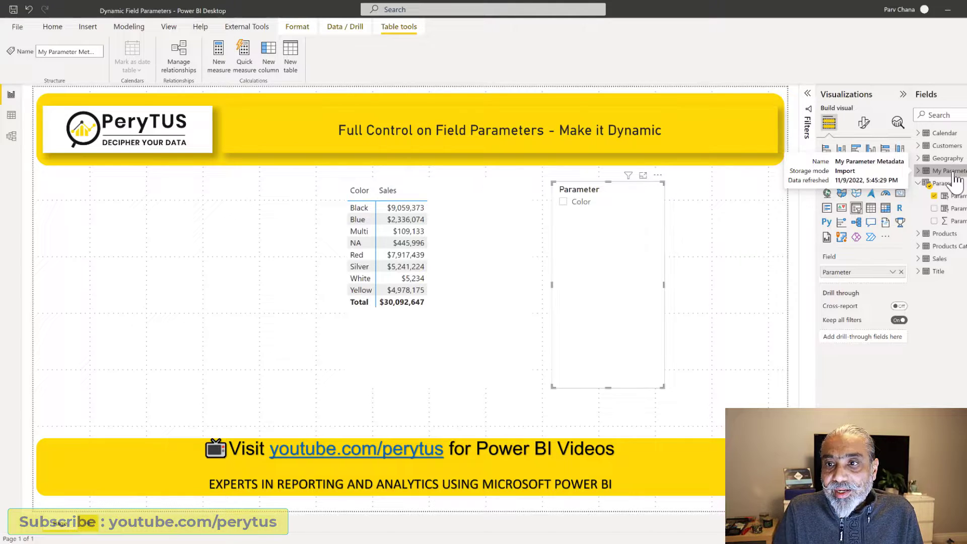
left_click(11, 115)
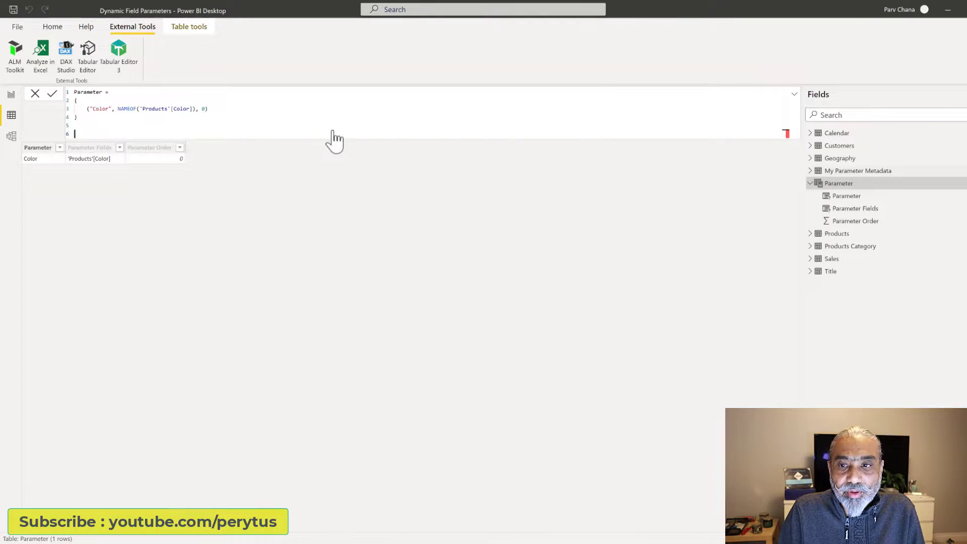
left_click(878, 172)
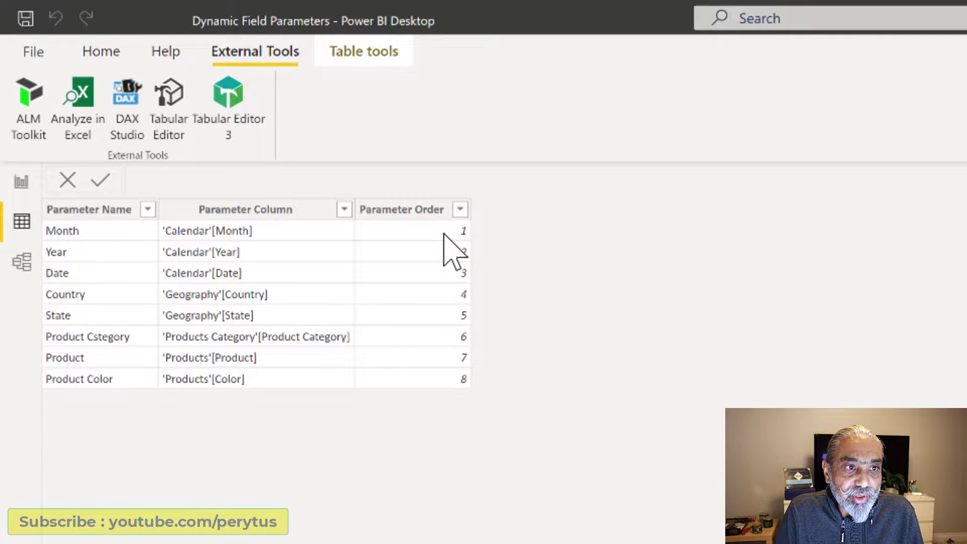
left_click(26, 189)
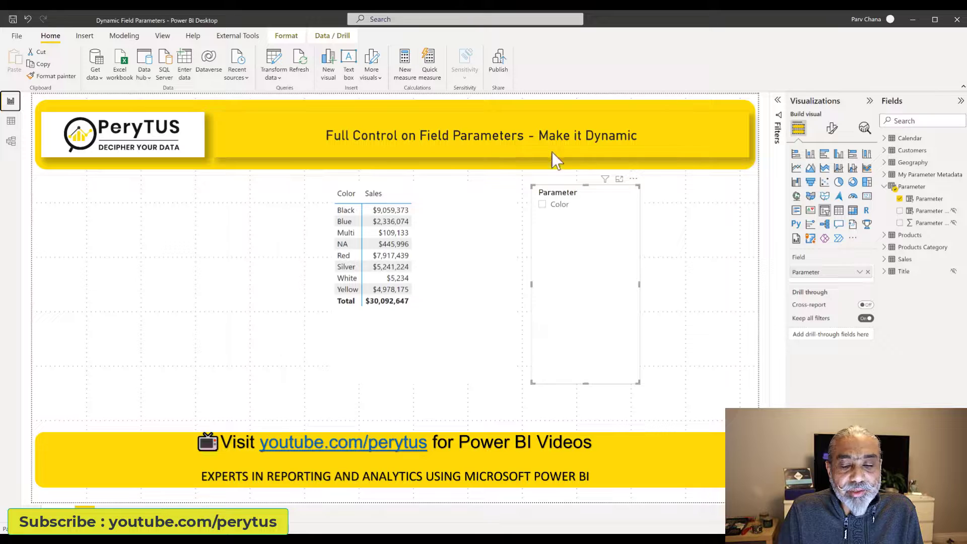
In the Parameter table's formula, assign the existing Color table constructor to a variable named __parameterTable
left_click(918, 190)
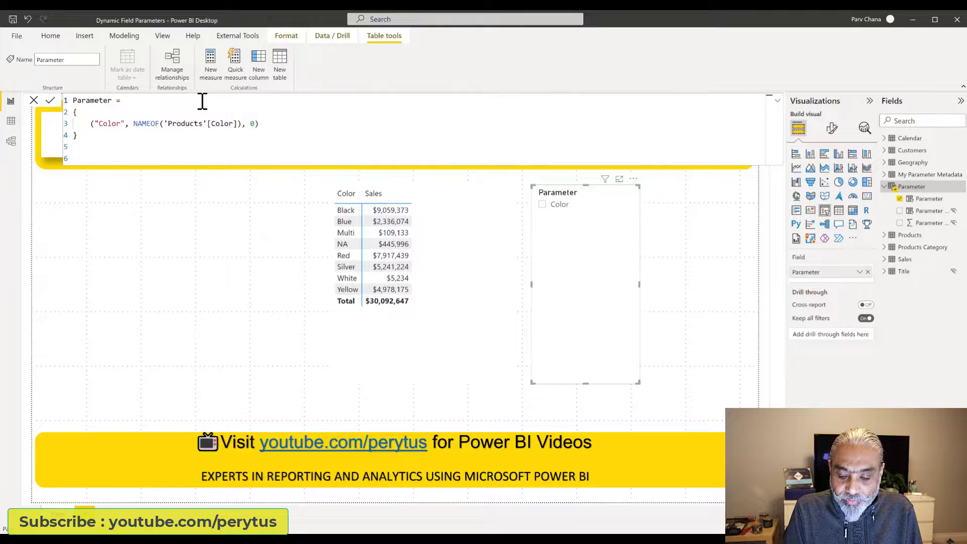
key("shift+Return")
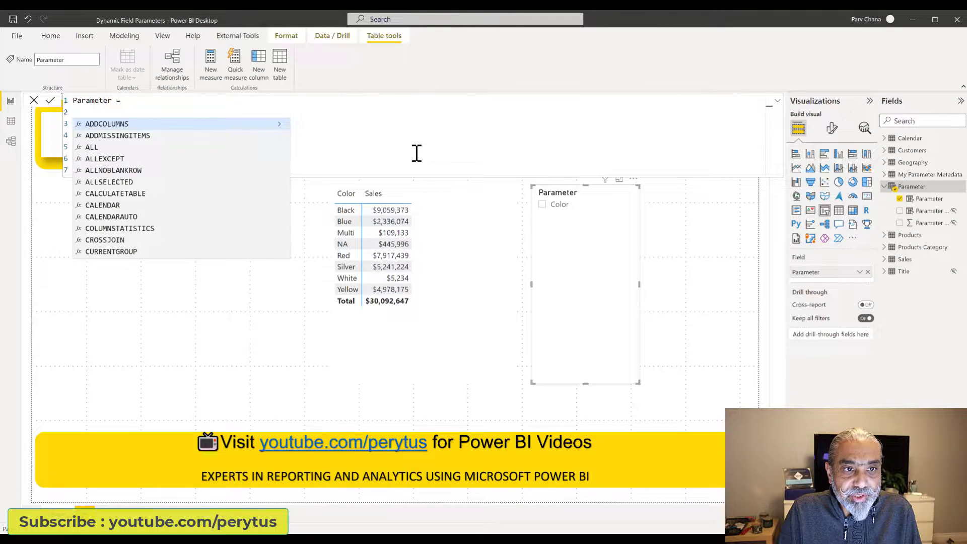
type("{     (\"Color\", NAMEOF('Products'[Color]), 0) }")
left_click_drag(78, 146, 72, 113)
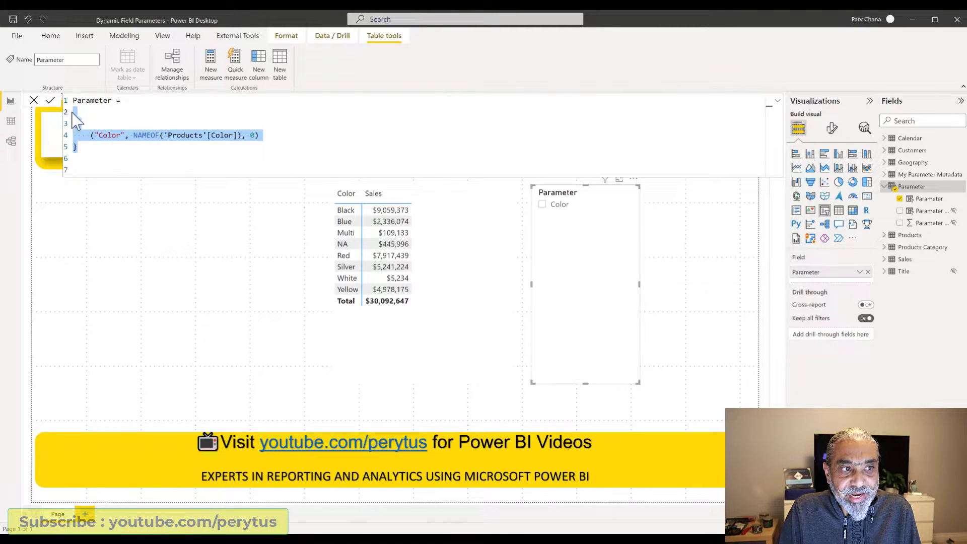
left_click(75, 111)
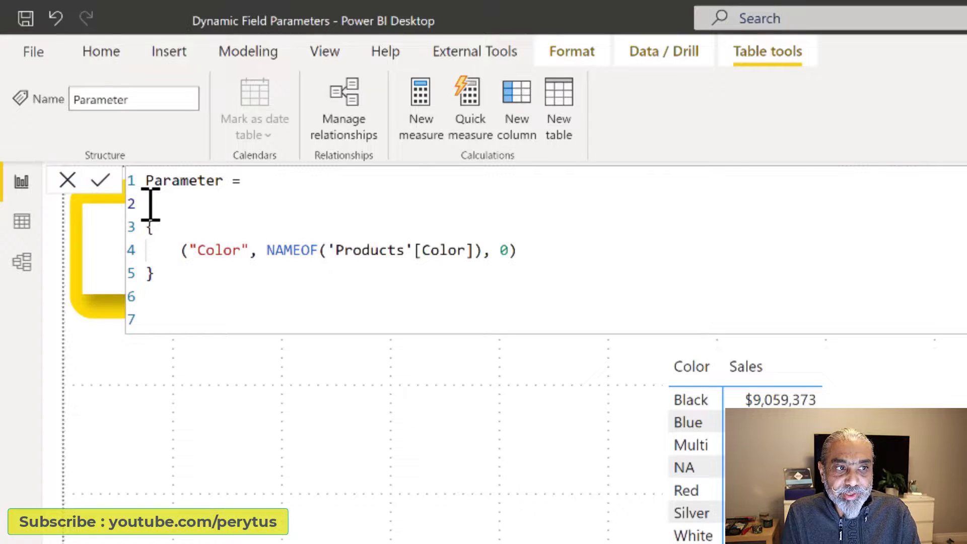
type("VAR _")
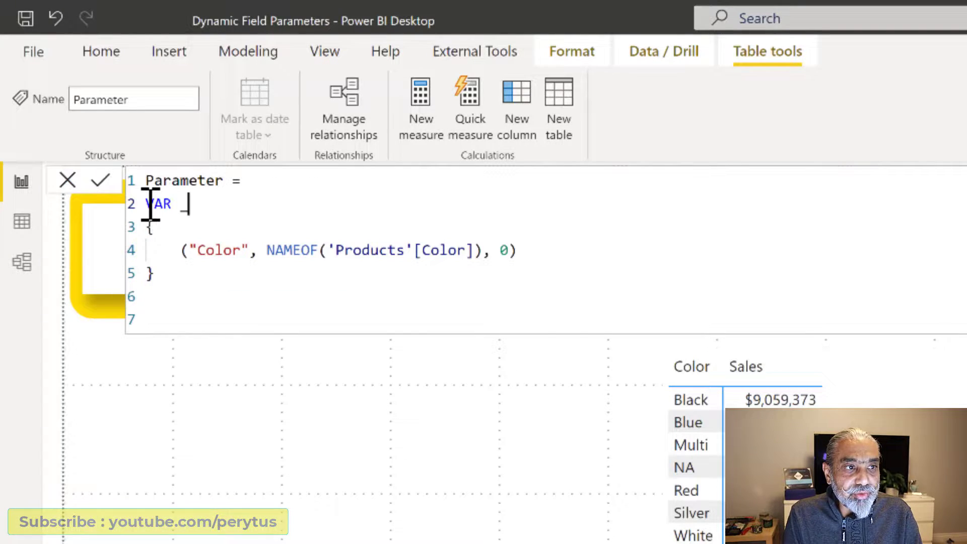
type("_paramterTab")
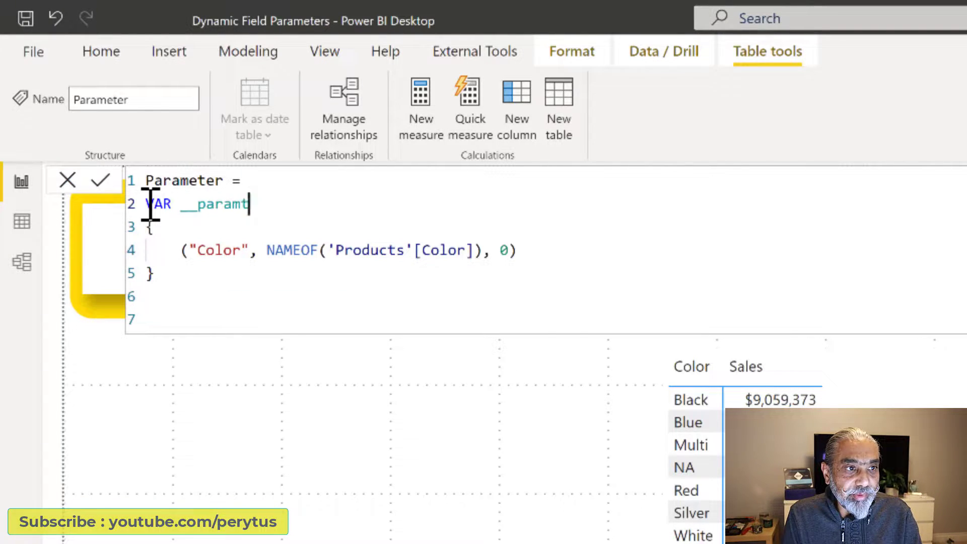
key("BackSpace")
key("BackSpace")
key("BackSpace")
key("BackSpace")
key("BackSpace")
key("BackSpace")
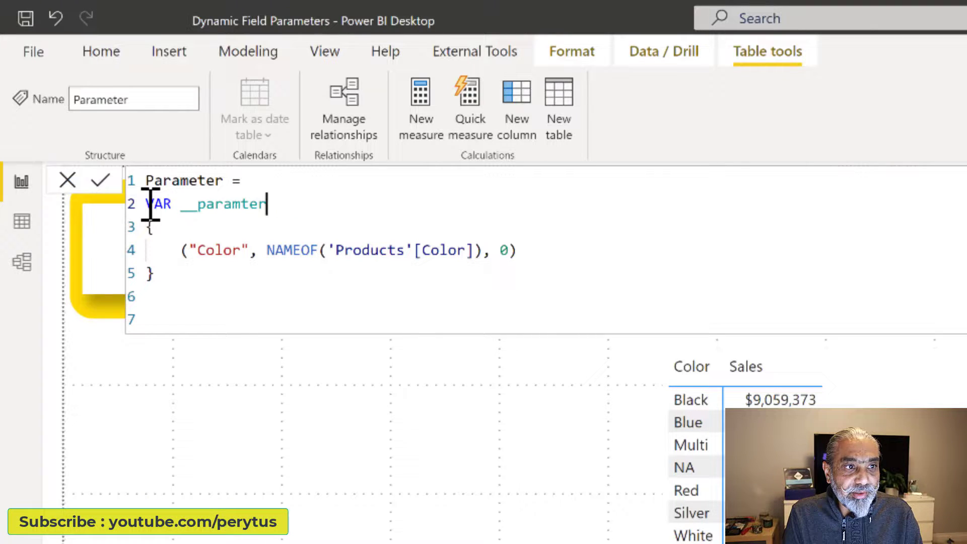
type("eterTable =")
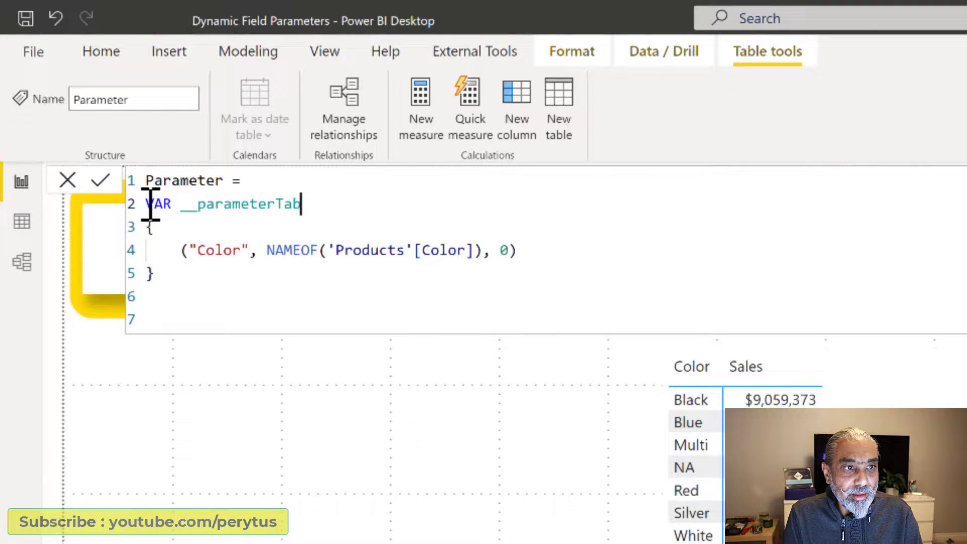
Add a RETURN below the variable with a UNION of __parameterTable and 'My Parameter Metadata'
left_click(219, 298)
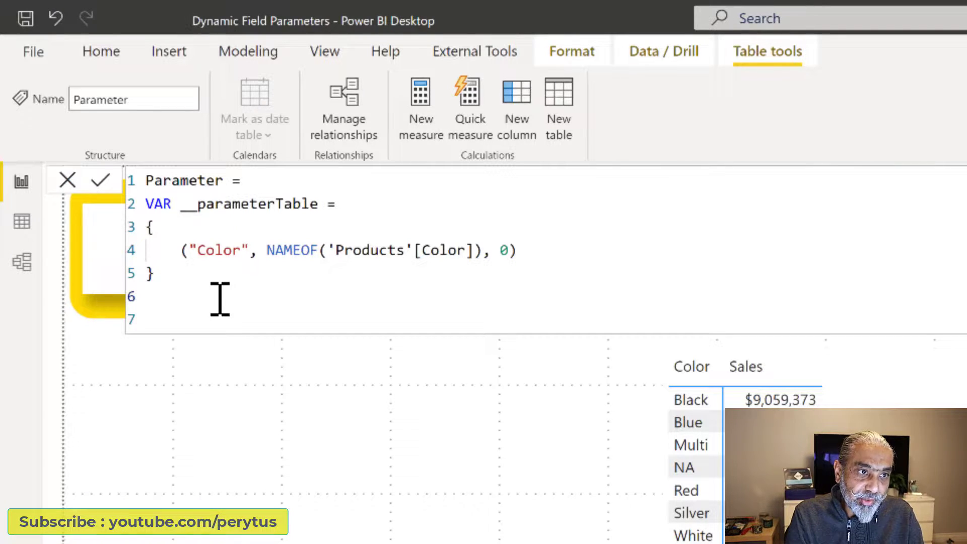
type("RETURN")
key("Return")
type("UNION (")
key("Return")
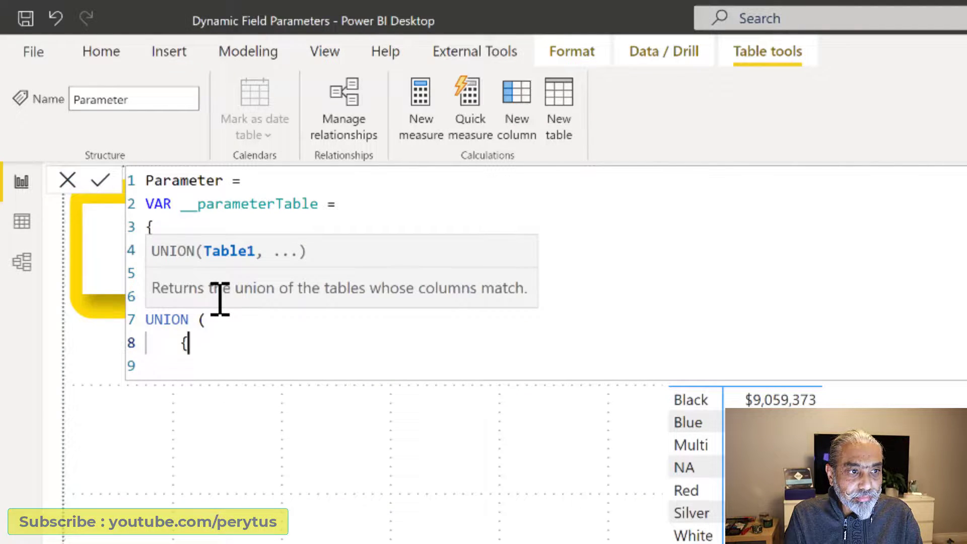
type("__parameterTable,")
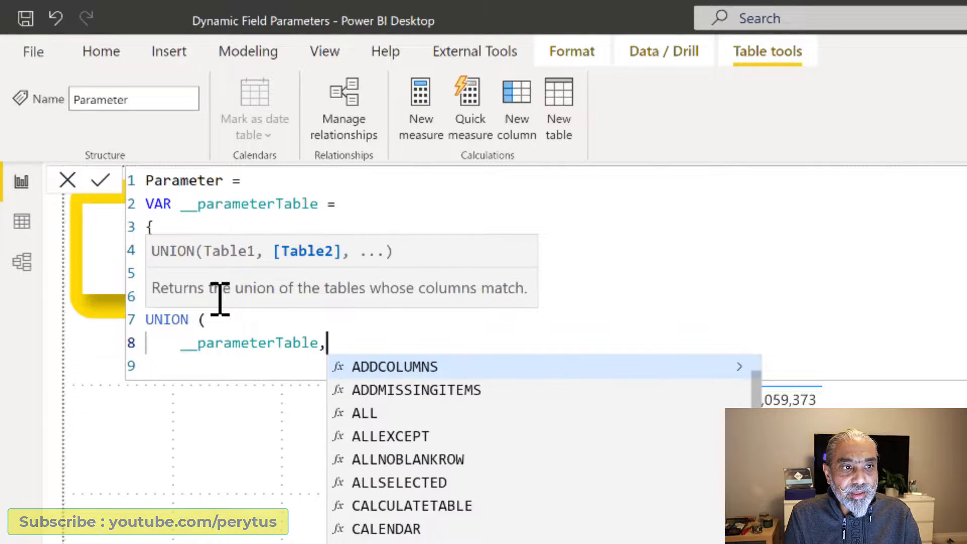
key("Return")
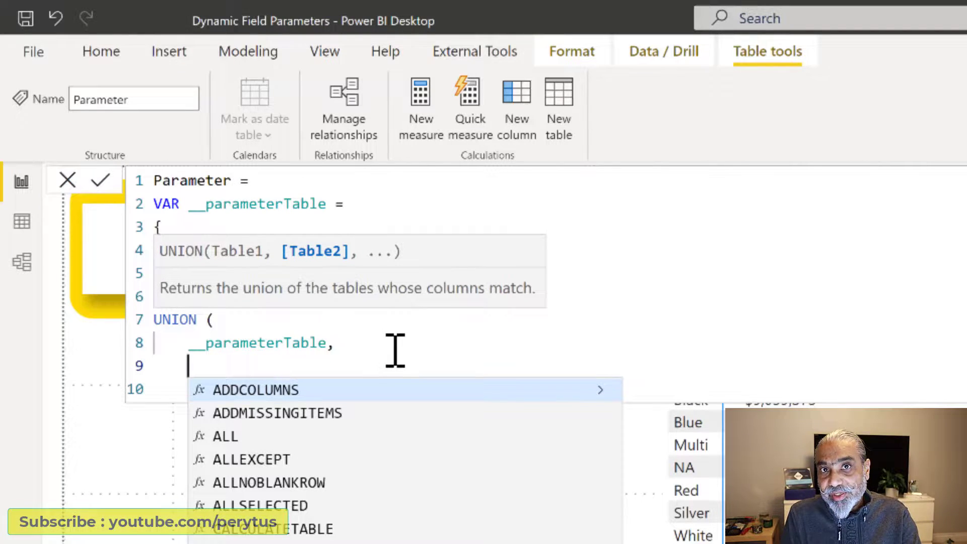
type("My")
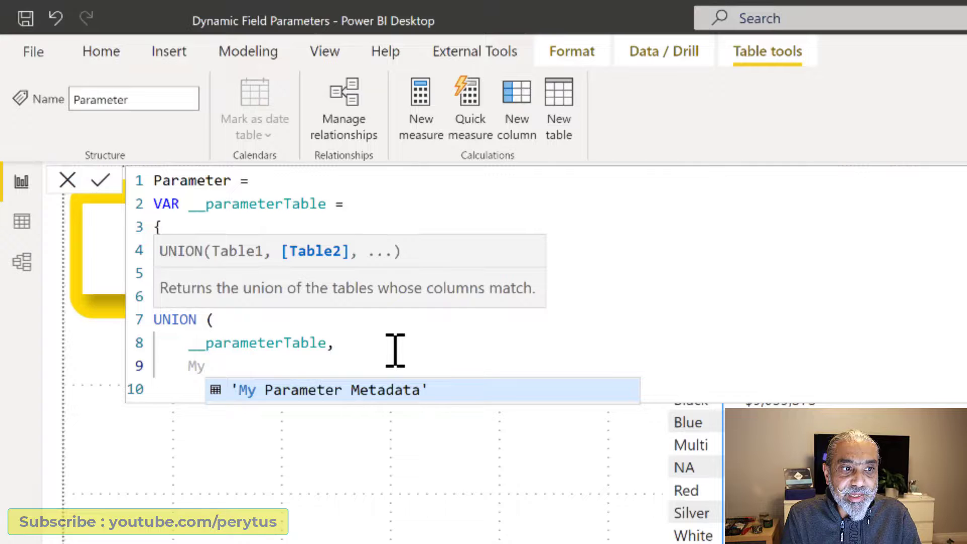
key("Tab")
key("Return")
type(")")
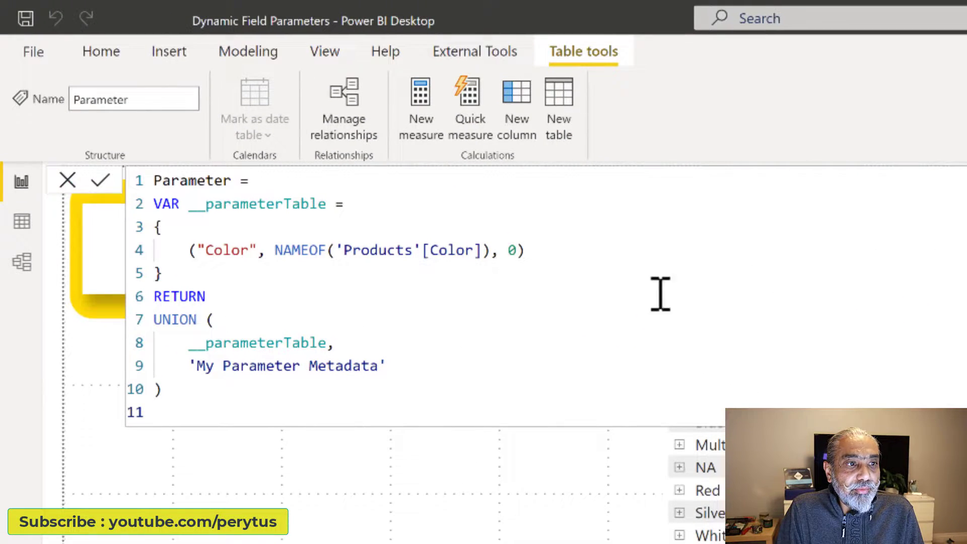
Wrap __parameterTable inside the UNION in a FILTER function and begin its condition with [Value3]
left_click(189, 344)
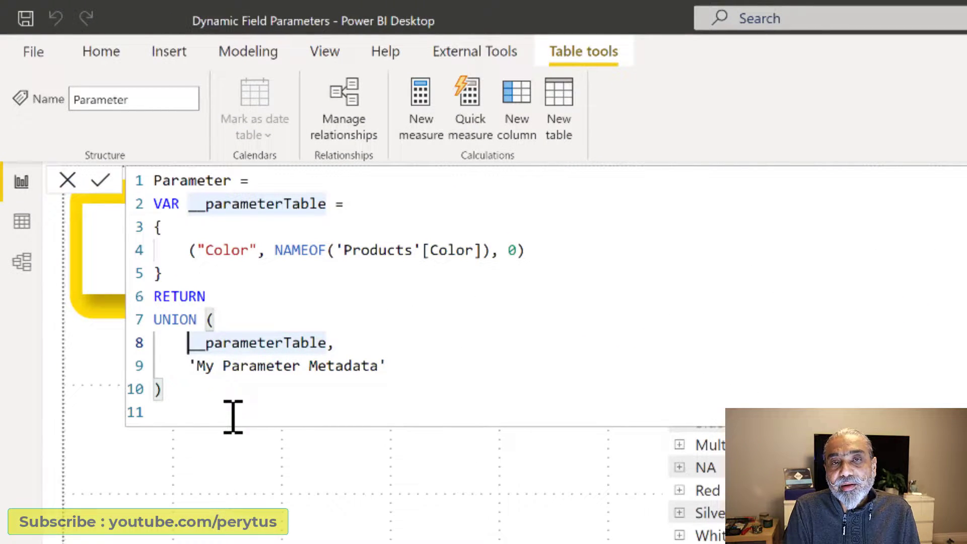
type("FI")
key("Tab")
type("(")
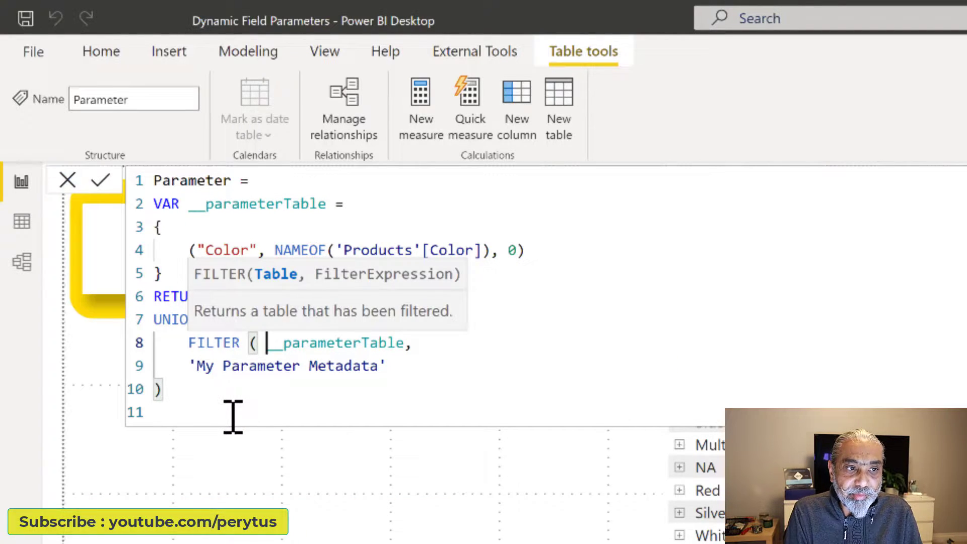
key("End")
type("[")
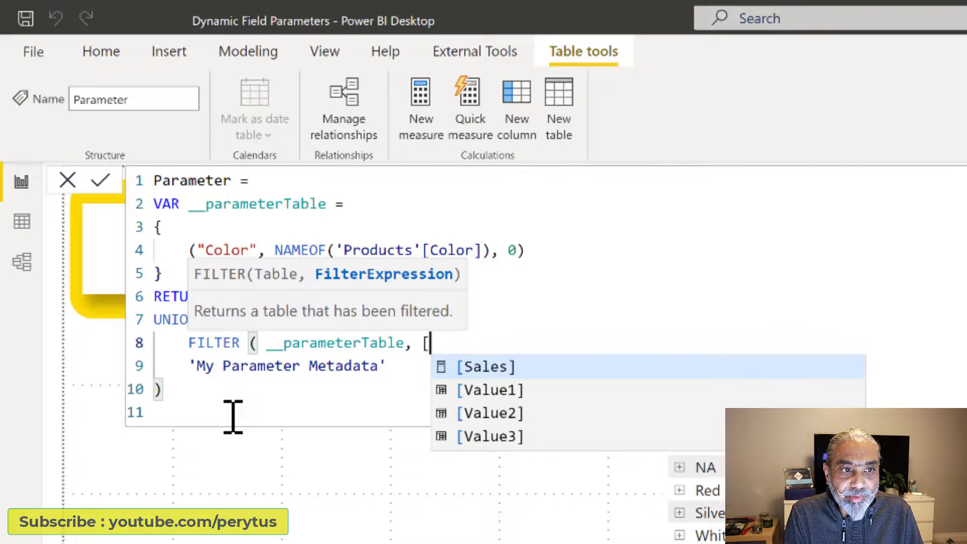
type("Valu")
key("Down")
key("Down")
key("Tab")
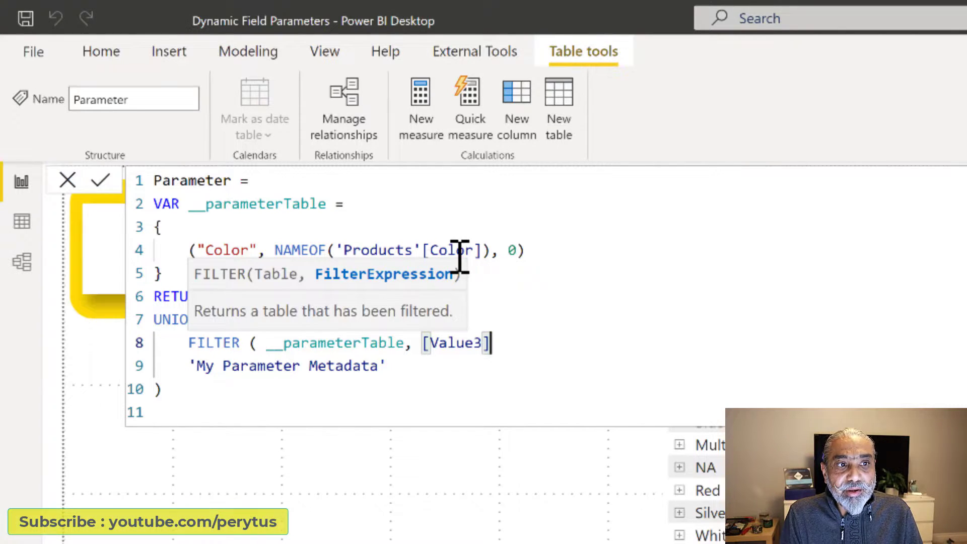
Complete the filter condition as [Value3] <> [Value3] and close the FILTER with a comma before 'My Parameter Metadata'
left_click(524, 250)
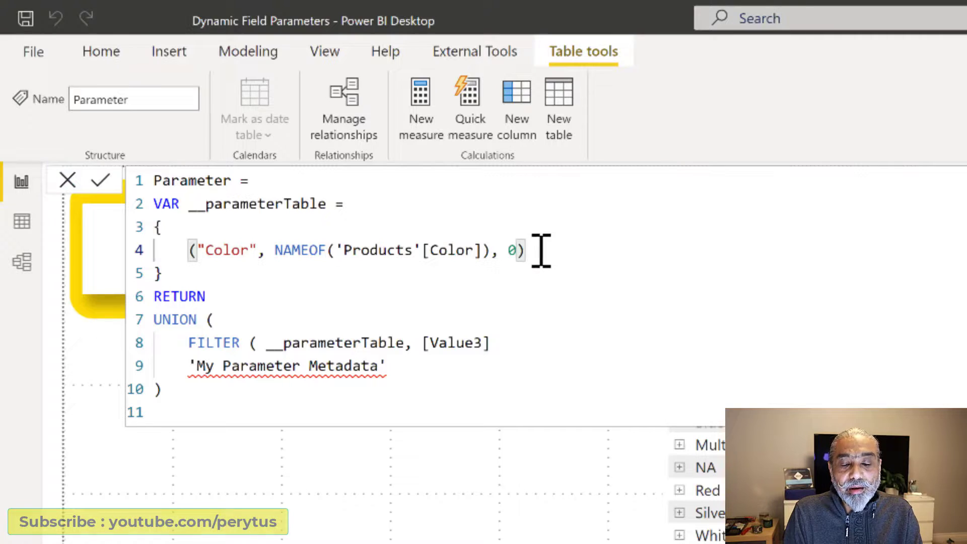
double_click(518, 250)
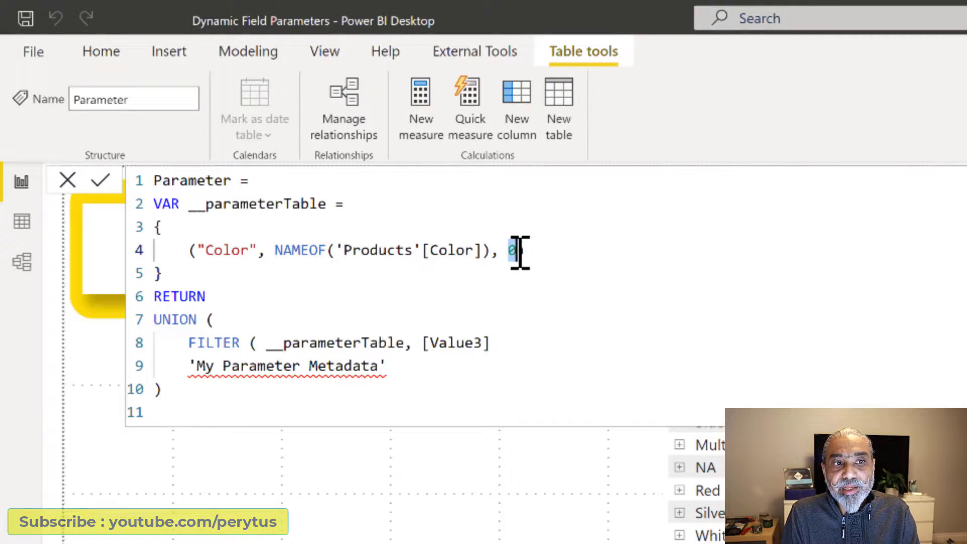
left_click(513, 344)
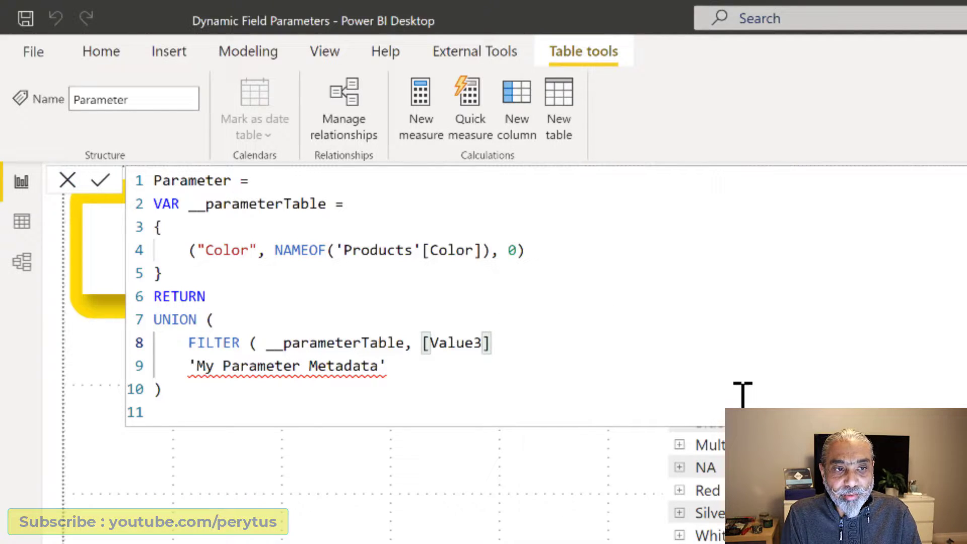
type("<> ")
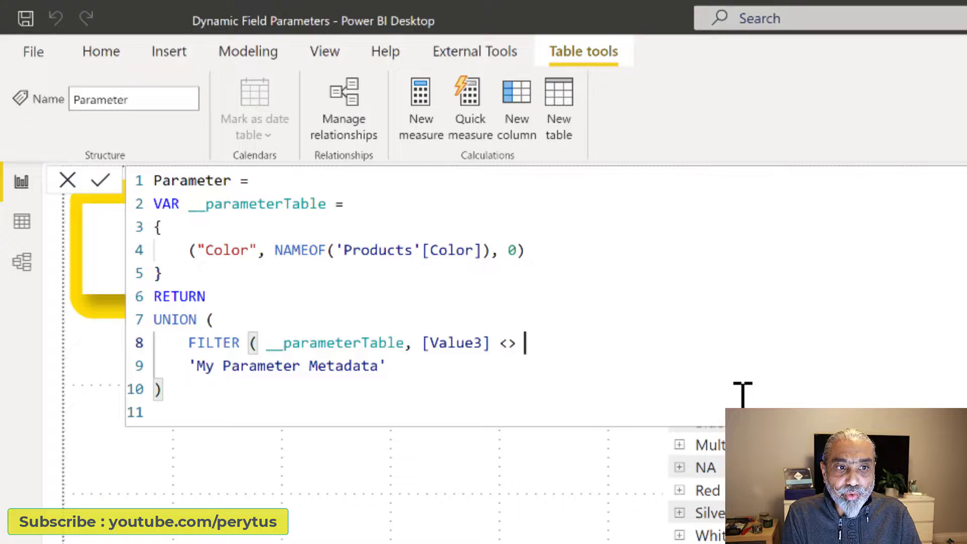
type("[Value")
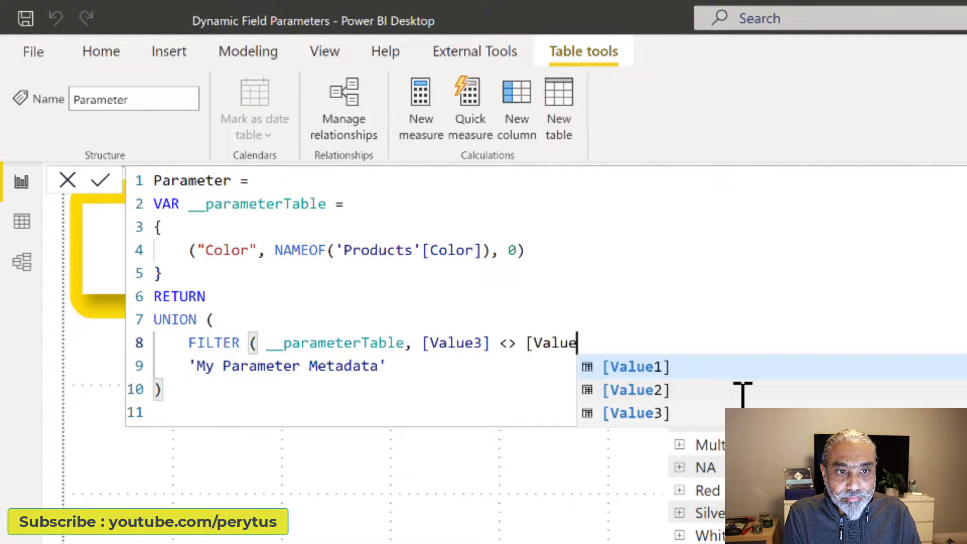
key("Down")
key("Down")
key("Tab")
type(")")
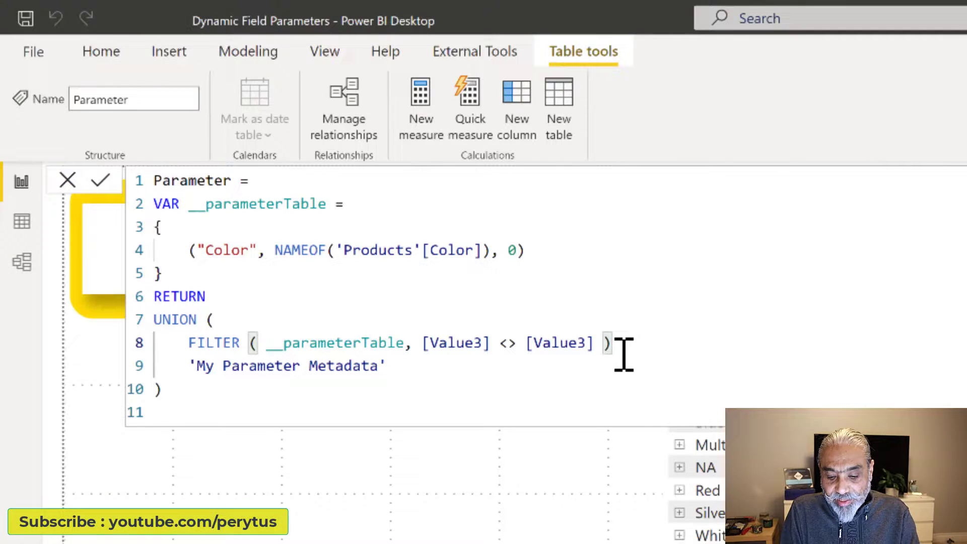
type(",")
left_click_drag(189, 366, 412, 372)
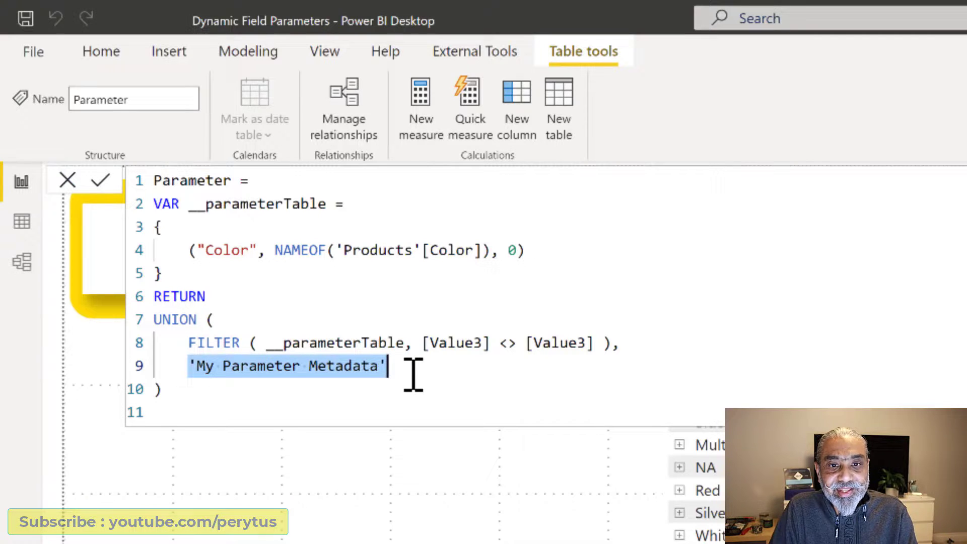
left_click_drag(182, 250, 550, 253)
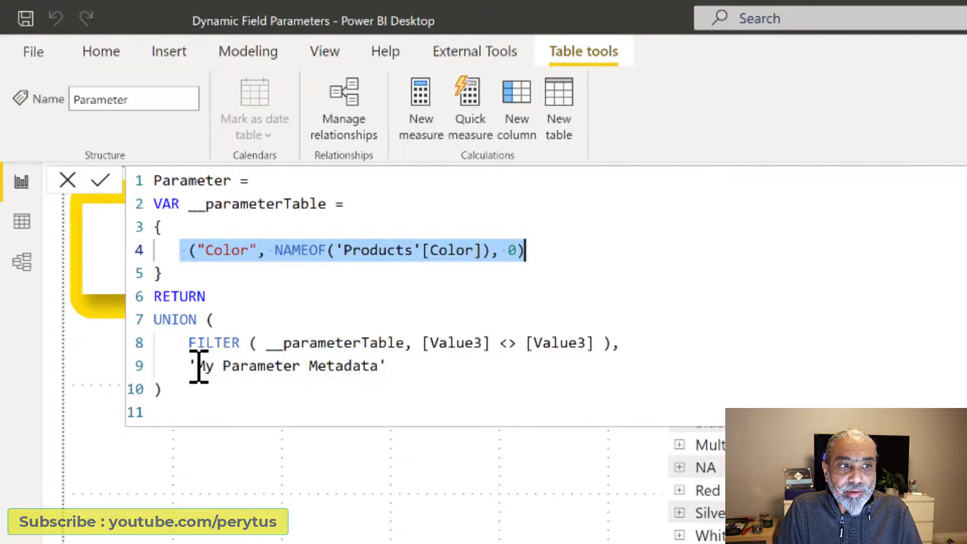
left_click_drag(197, 366, 427, 360)
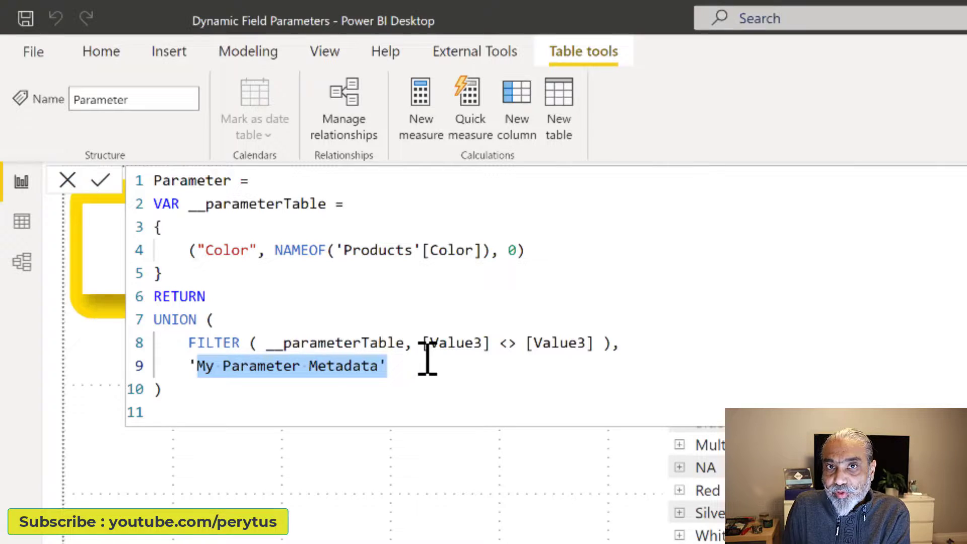
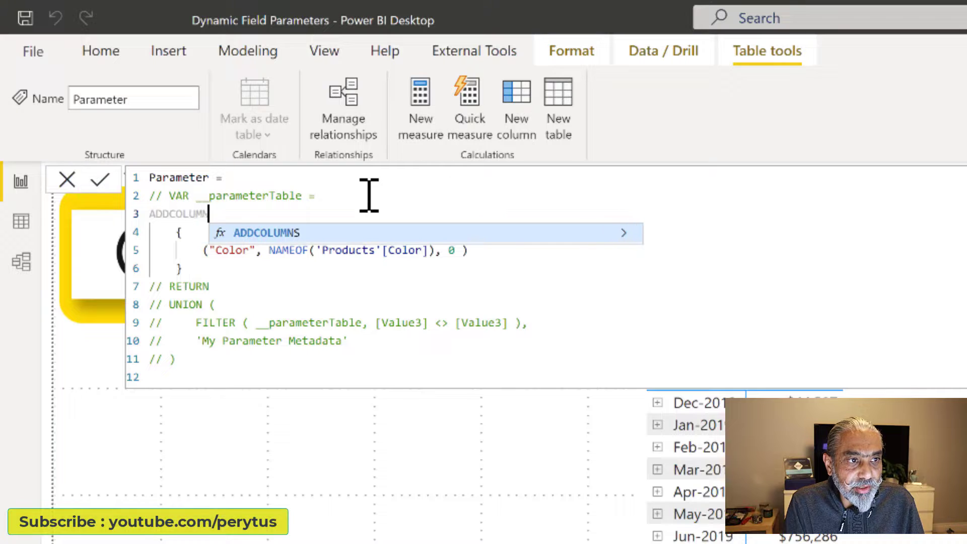
Wrap the Color table constructor in ADDCOLUMNS and add a "Group" column with the value "Group"
type("(")
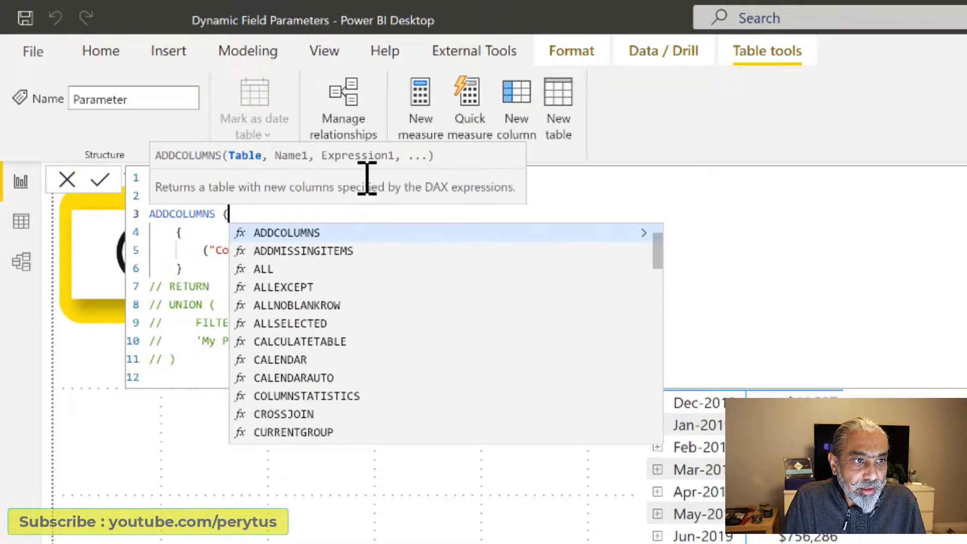
left_click(192, 272)
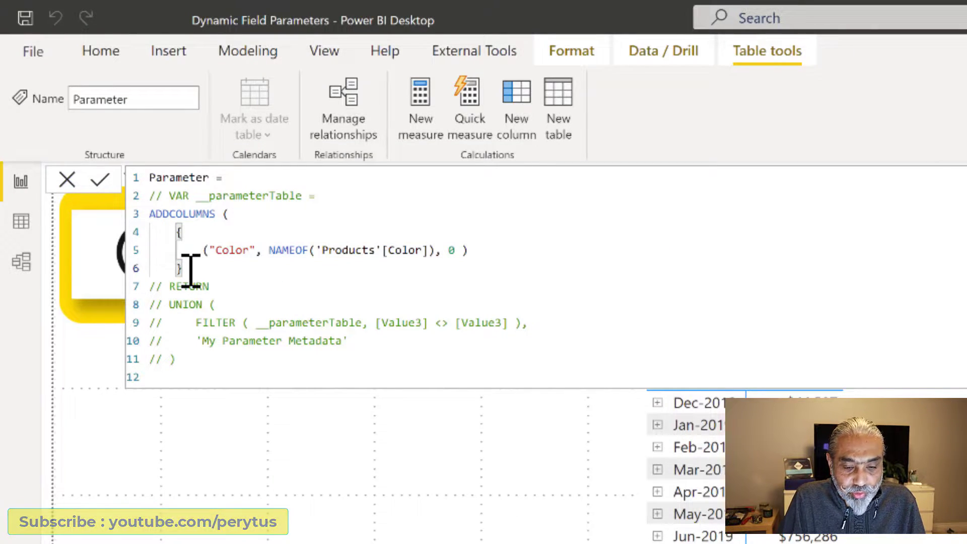
type(",")
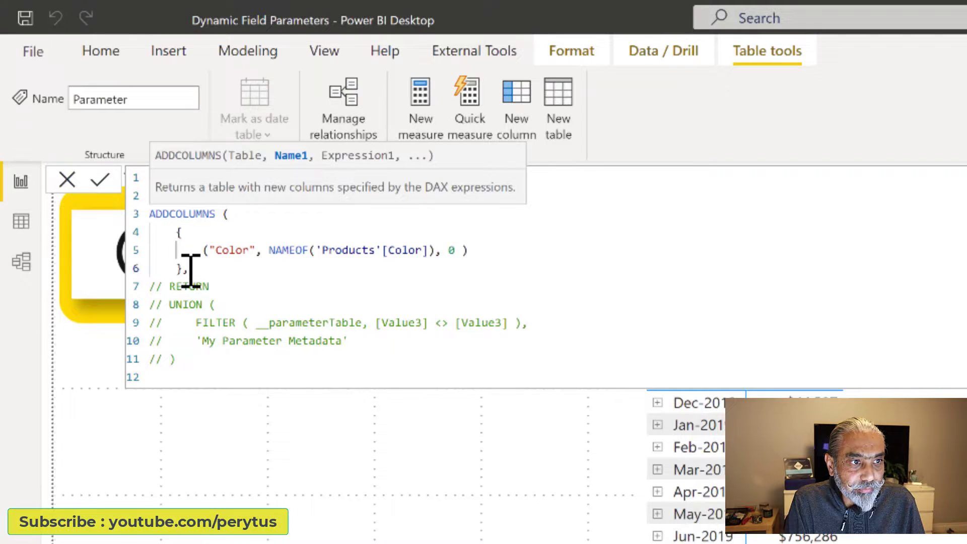
key("Return")
type("\"Group\"")
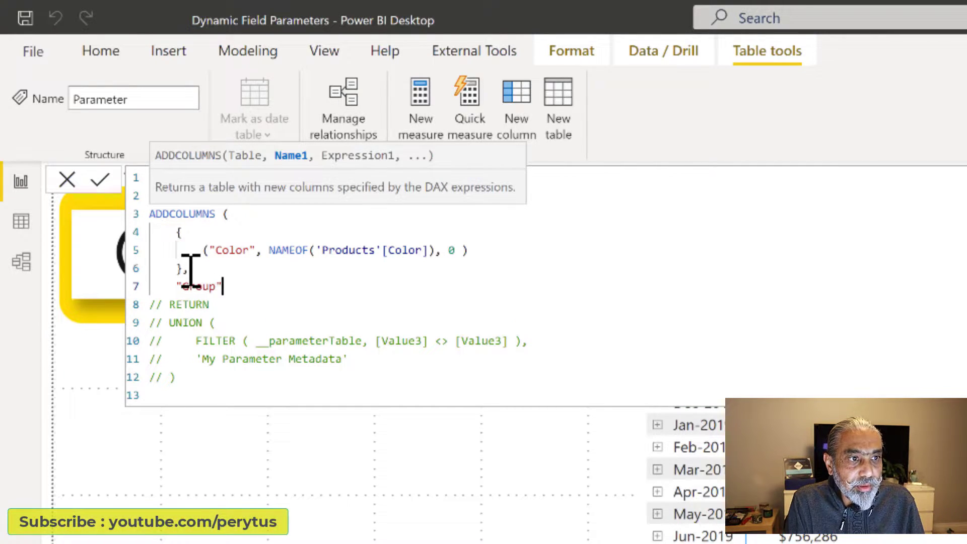
type(", \"Group\"")
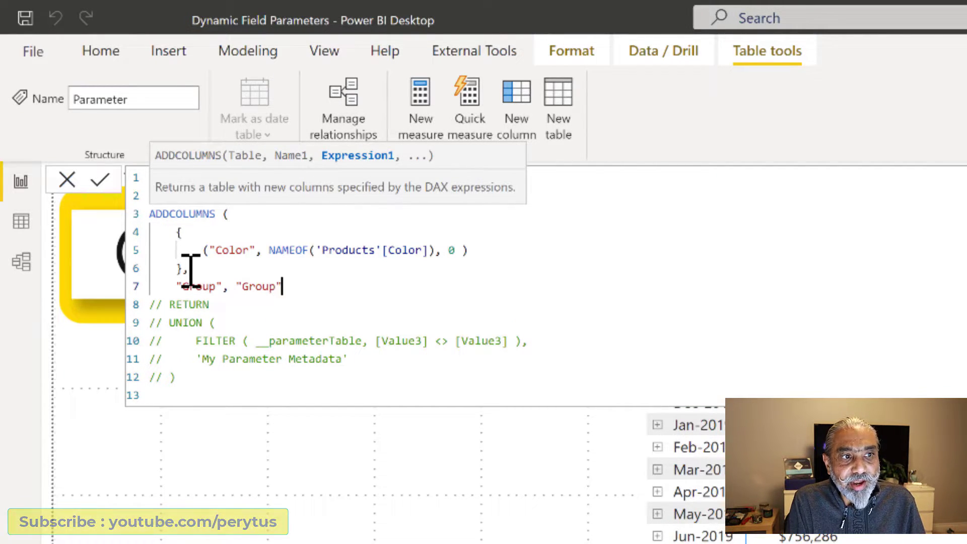
Add a "Group Order" column with the value 0, close ADDCOLUMNS, and commit the Parameter formula
type(",")
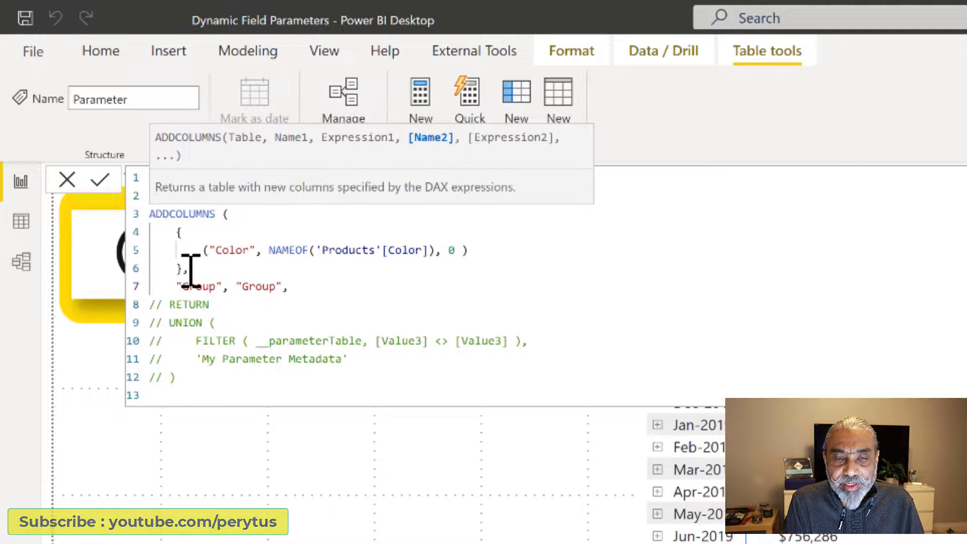
key("Return")
type("\"Group Or")
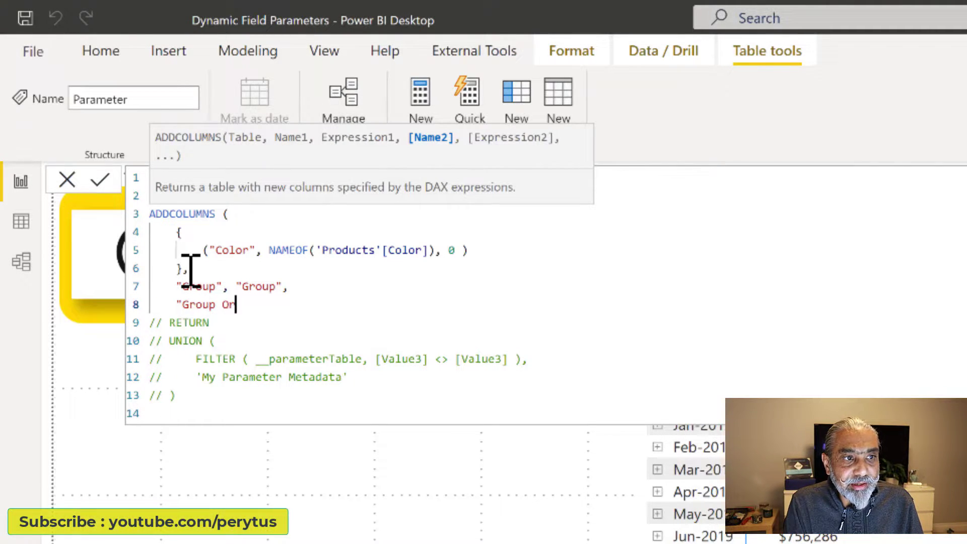
type("der\", 0")
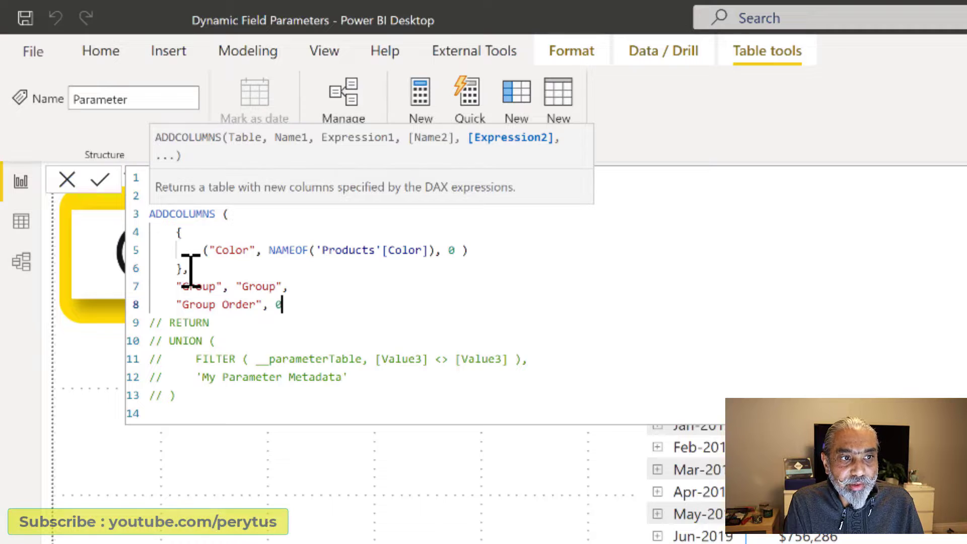
key("Return")
type(")")
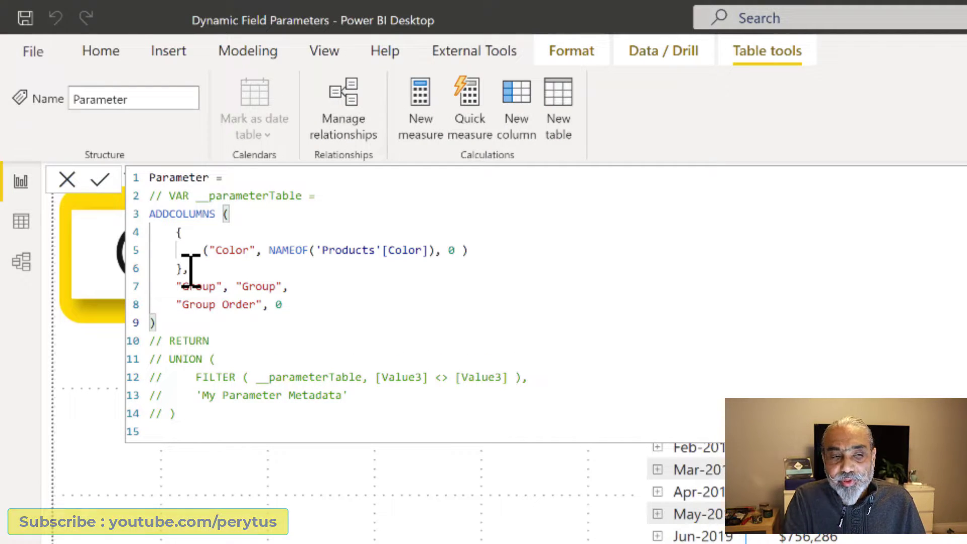
left_click(102, 184)
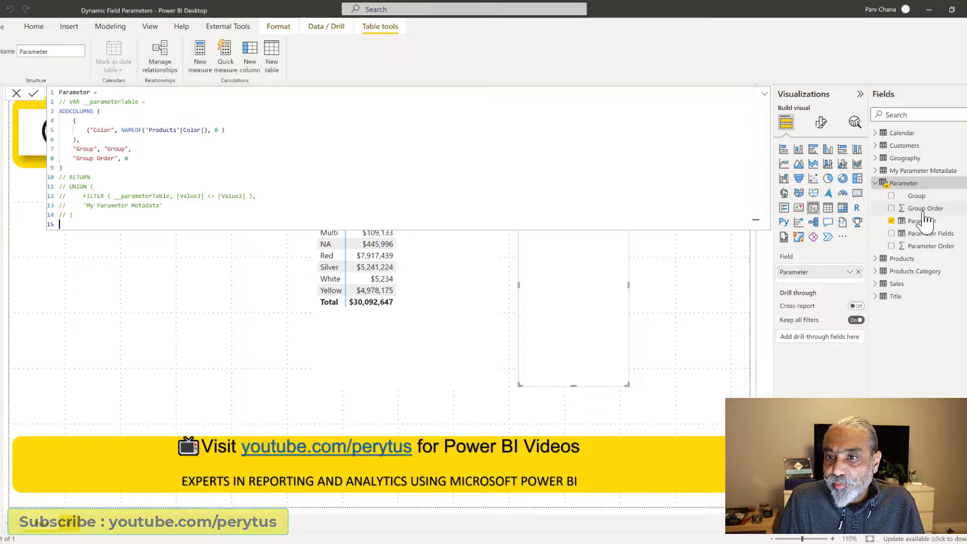
Sort the Parameter table's Group column by Group Order
left_click(917, 197)
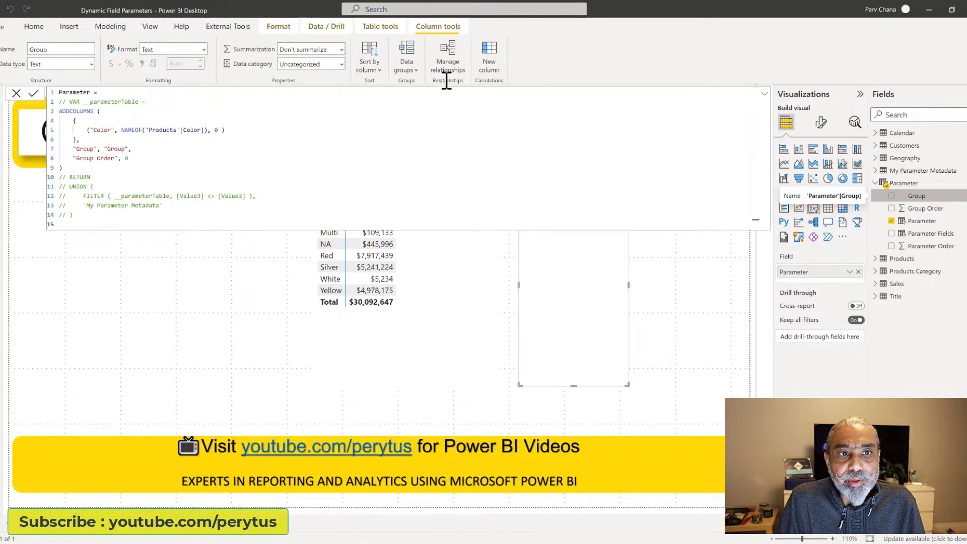
left_click(375, 75)
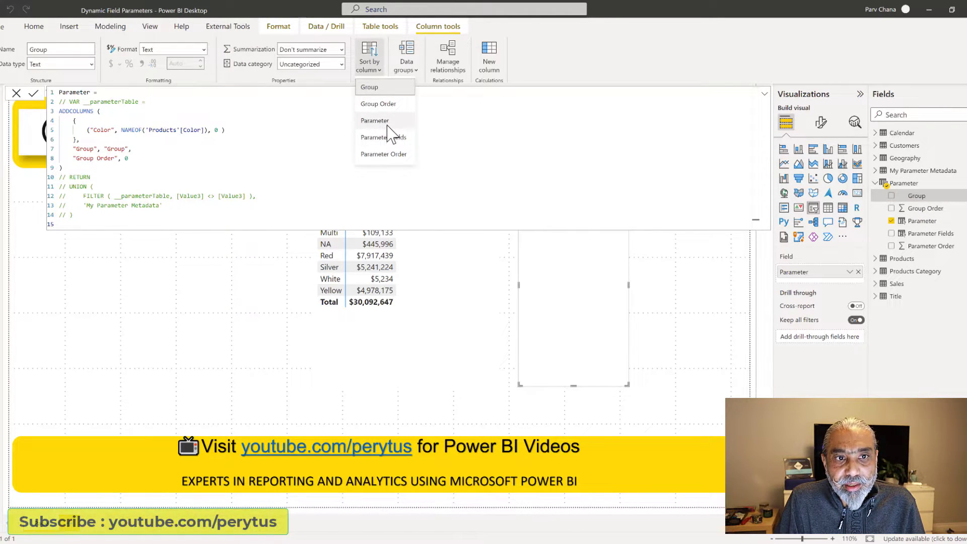
left_click(385, 101)
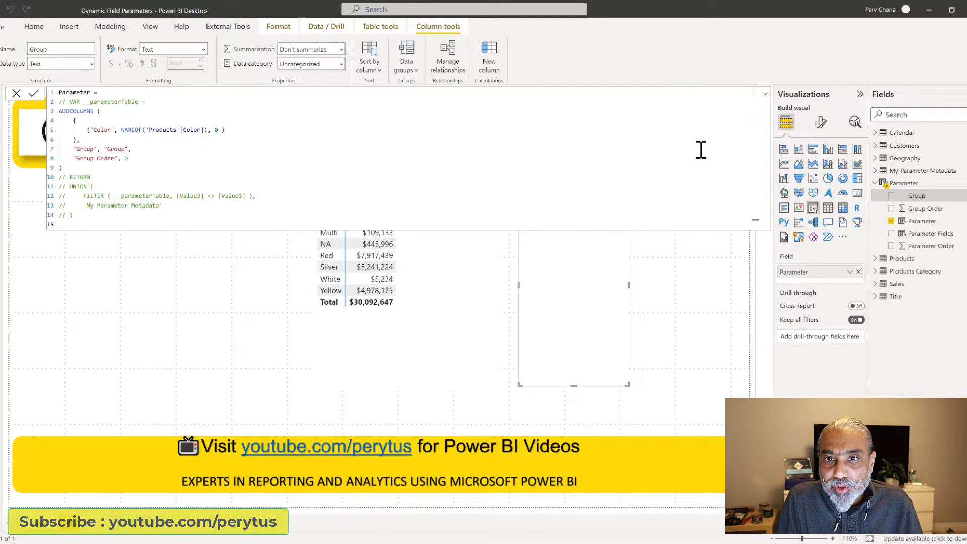
Collapse the formula editor, add the Group field above Parameter in the slicer, and toggle the Group node's expansion
left_click(765, 94)
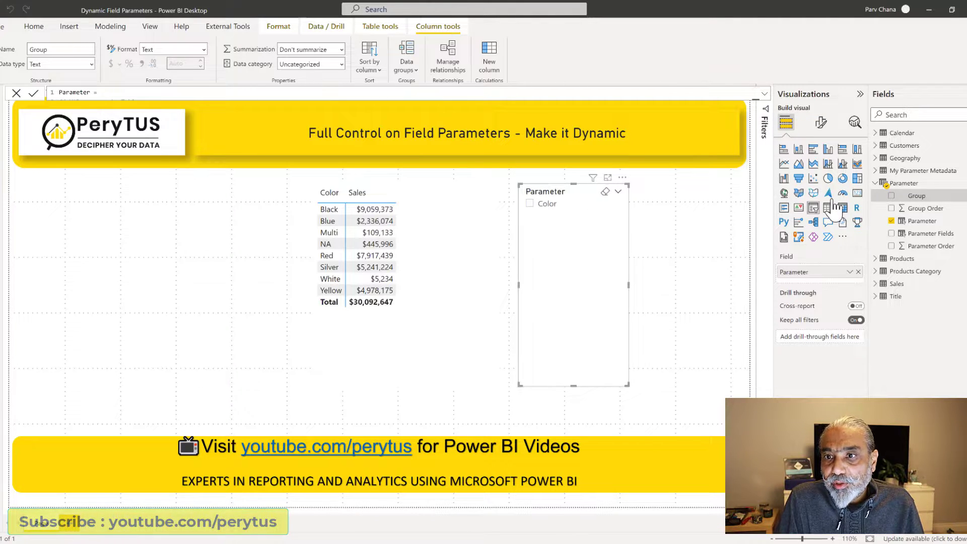
left_click_drag(920, 200, 808, 272)
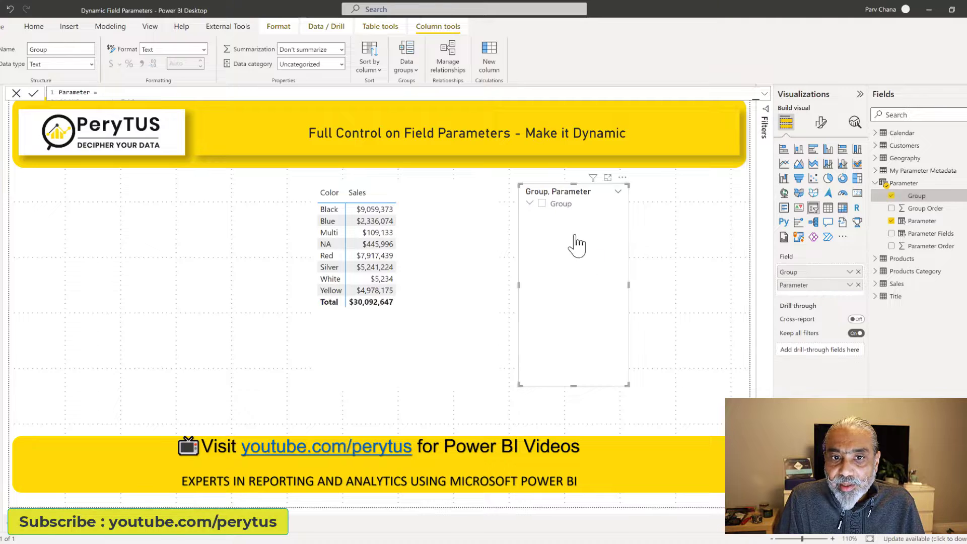
left_click(529, 204)
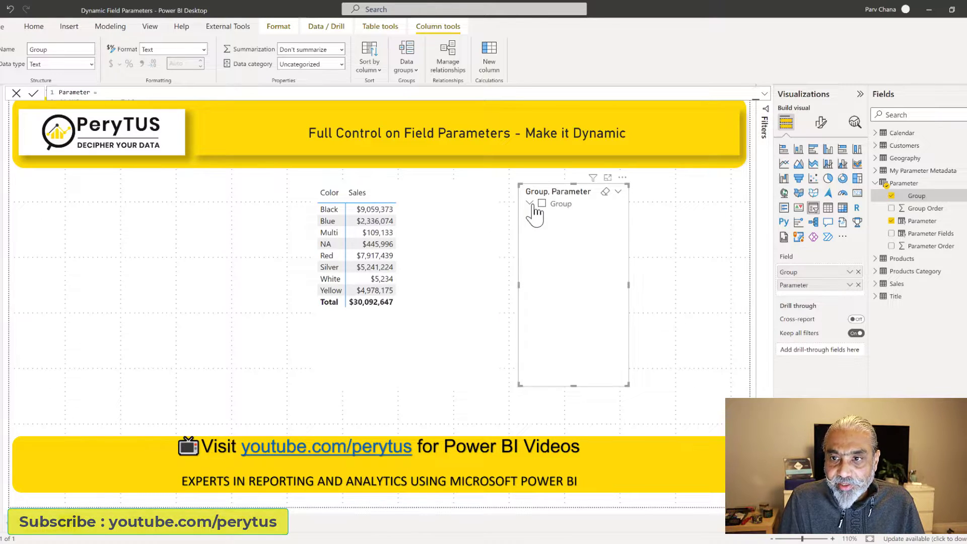
left_click(914, 199)
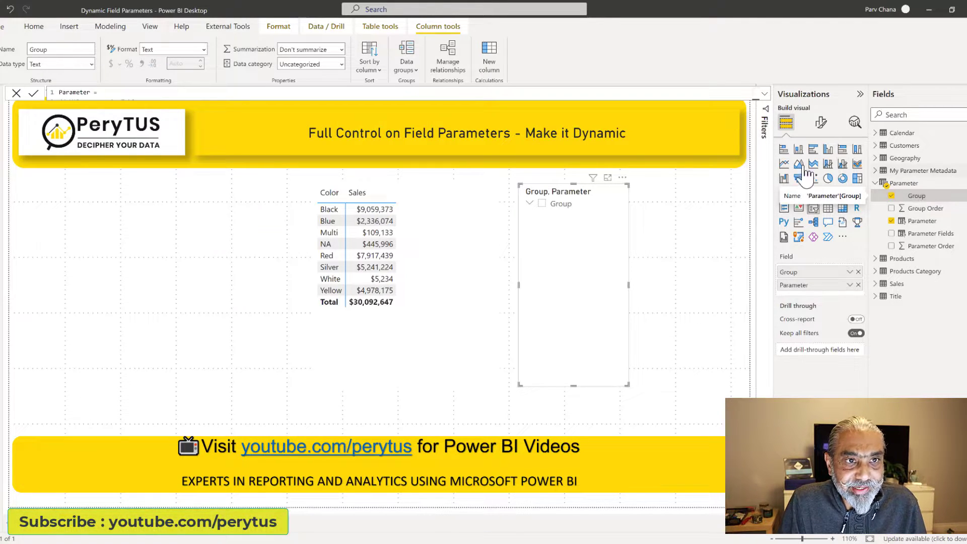
In Power Query, delete the Removed Columns step from the My Parameter Metadata query and apply the pending changes to the report
left_click(33, 27)
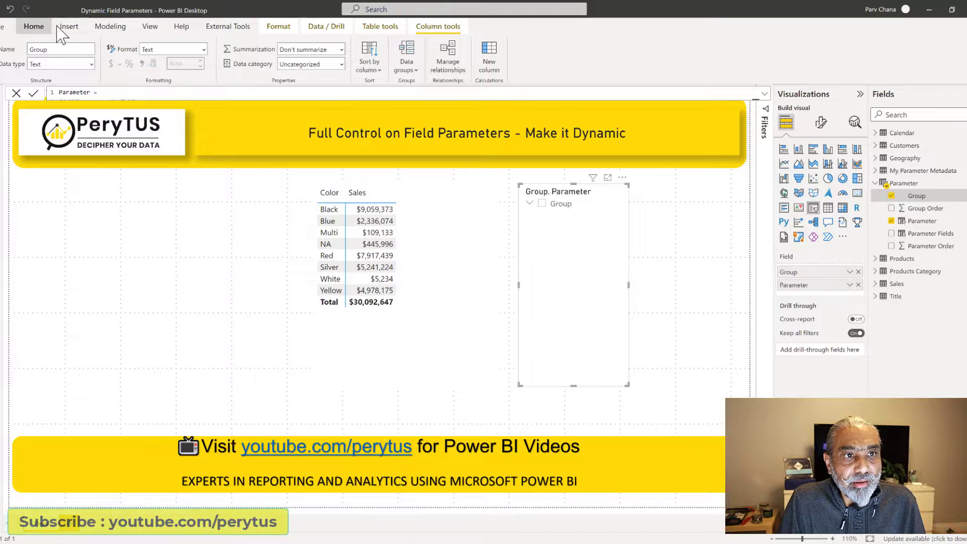
left_click(265, 67)
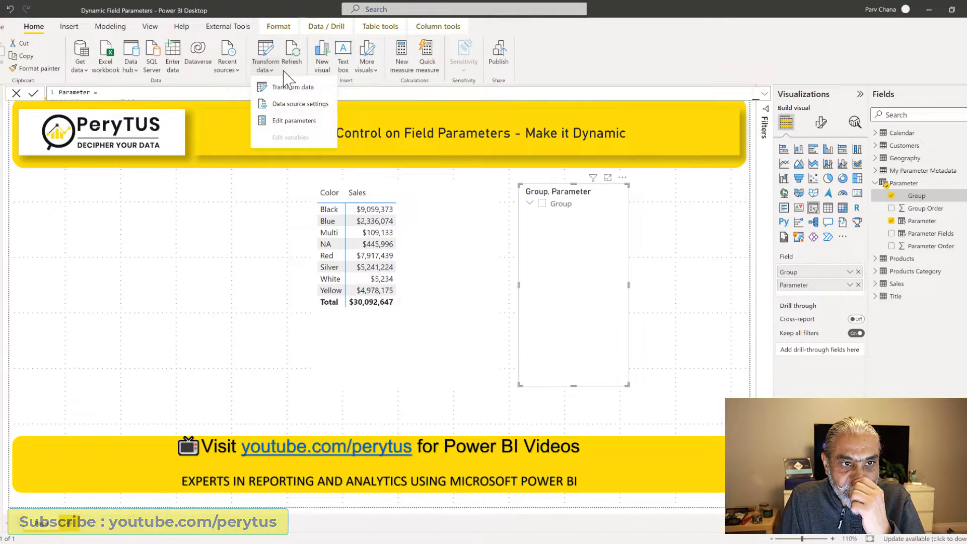
left_click(291, 84)
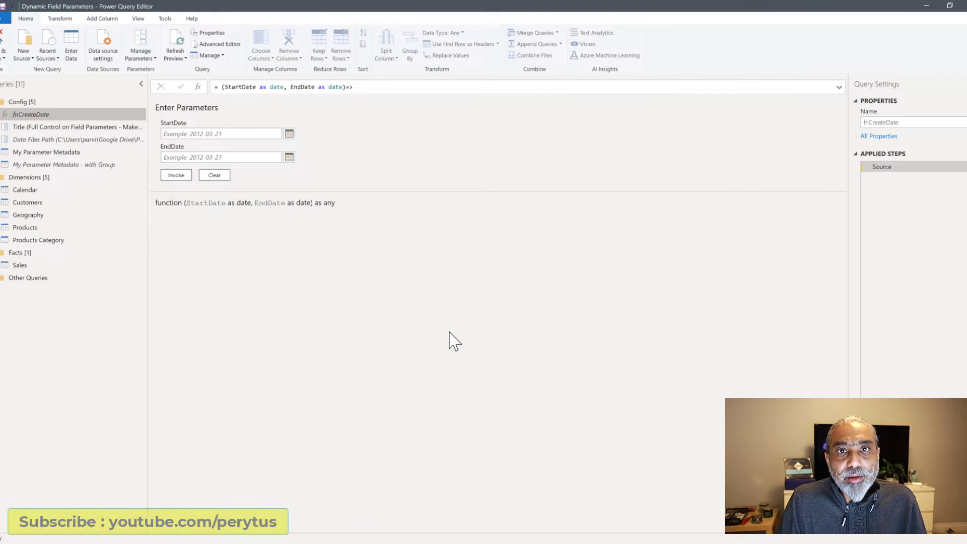
left_click(70, 152)
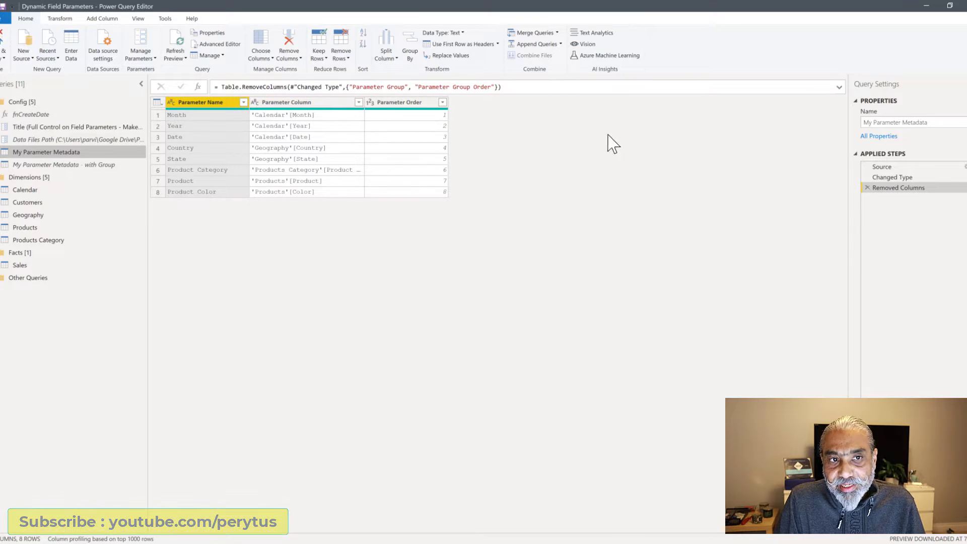
left_click(867, 187)
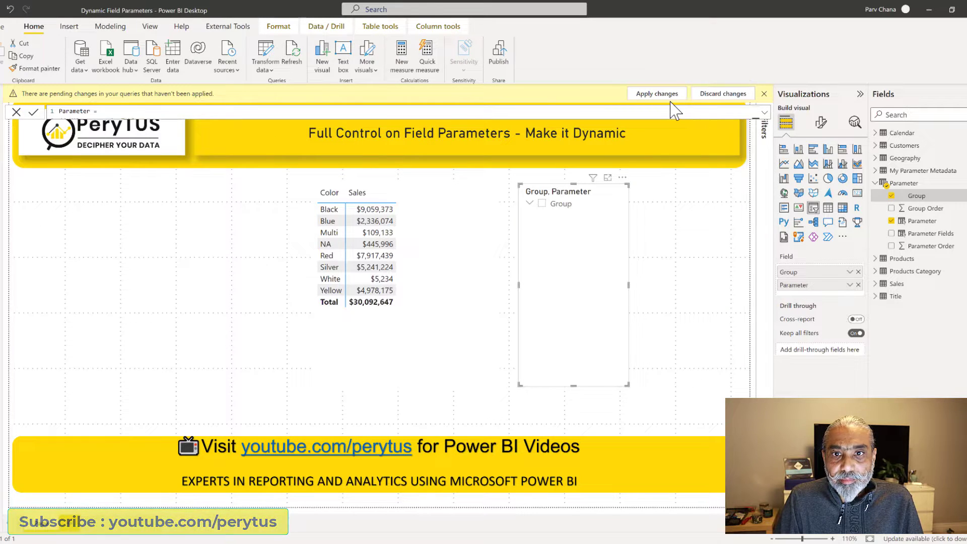
left_click(660, 95)
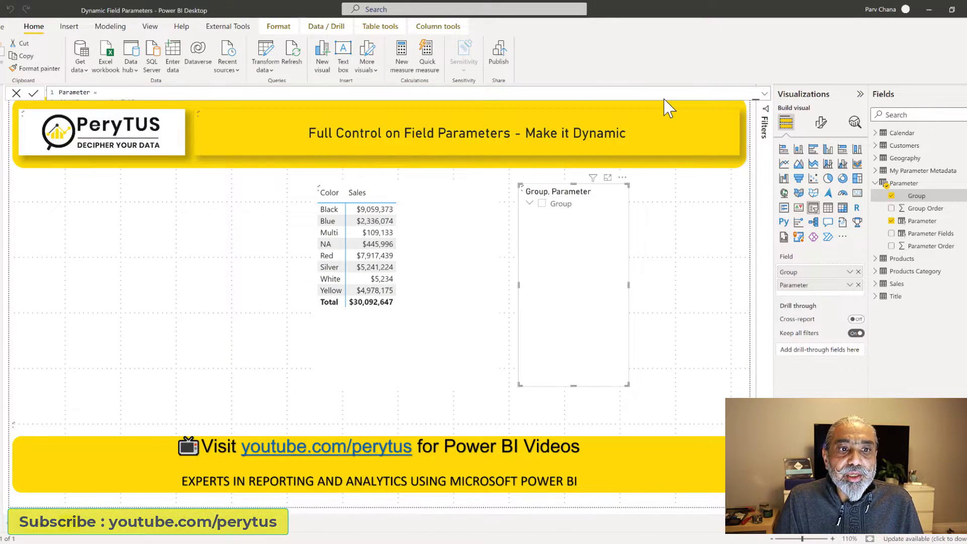
Expand the Parameter table's formula and uncomment the VAR __parameterTable line
left_click(767, 95)
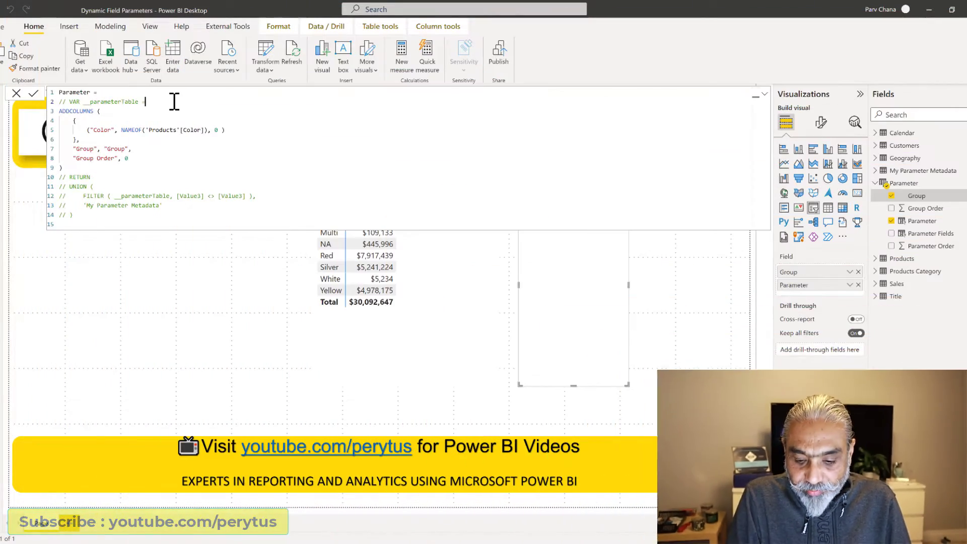
left_click(175, 101)
key("ctrl+slash")
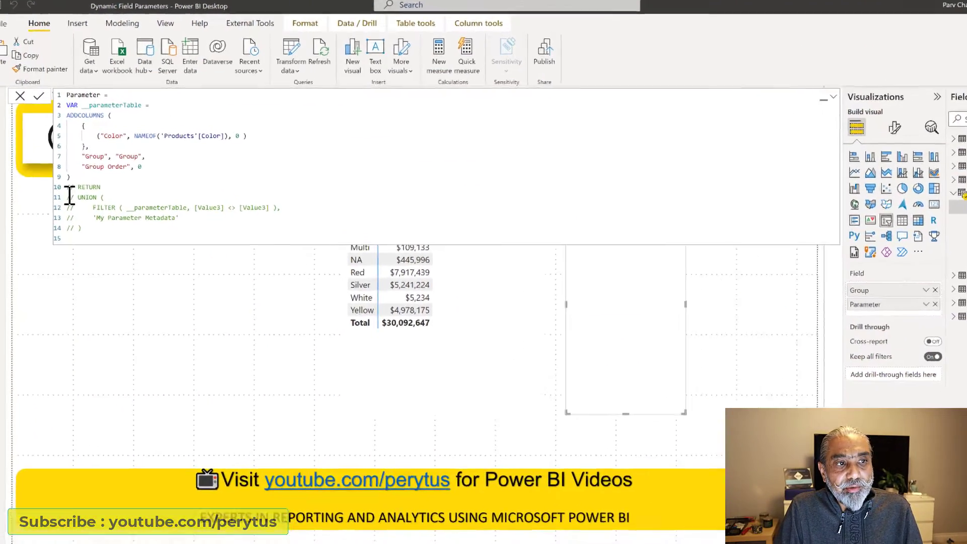
Declare a second variable named __paramterMetaData below the closed ADDCOLUMNS block
left_click(70, 158)
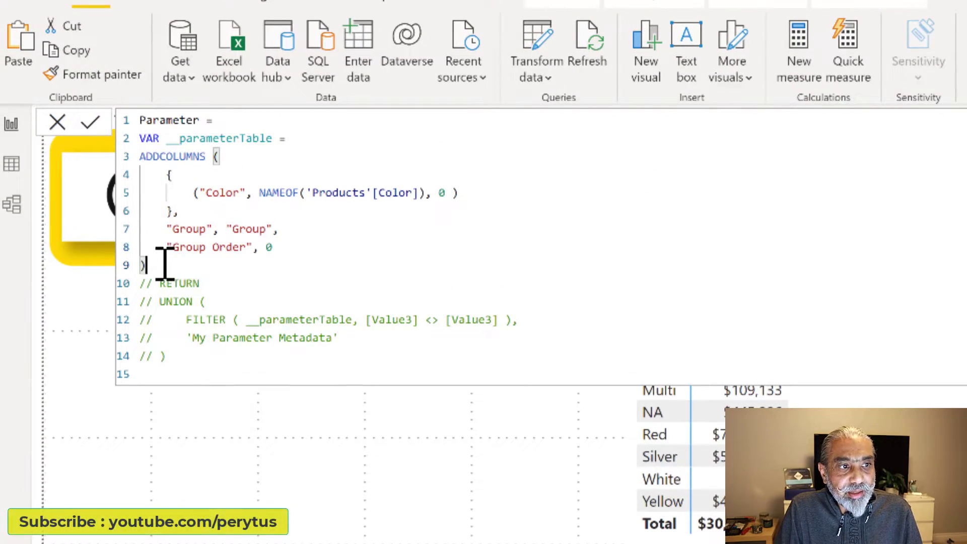
key("Return")
type("VAR __paramterMeta")
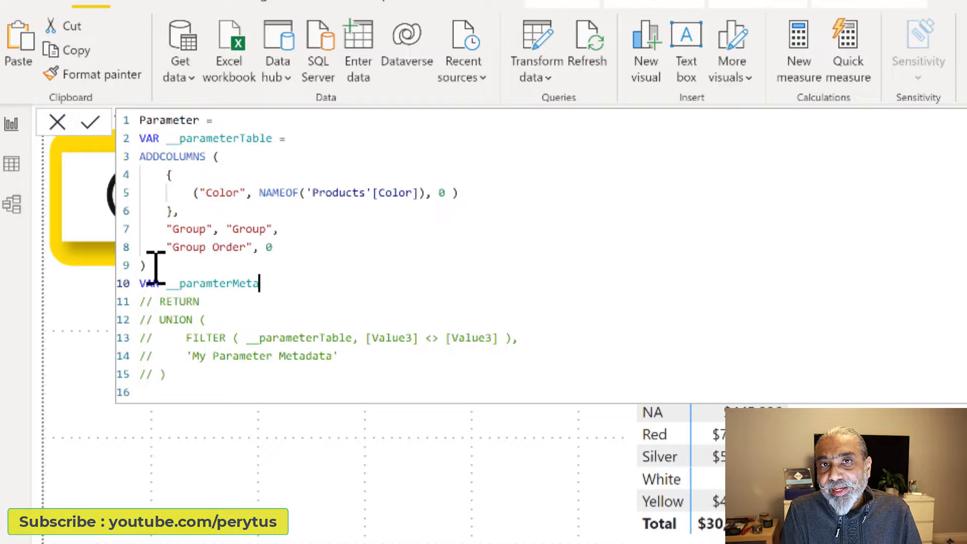
key("BackSpace")
key("BackSpace")
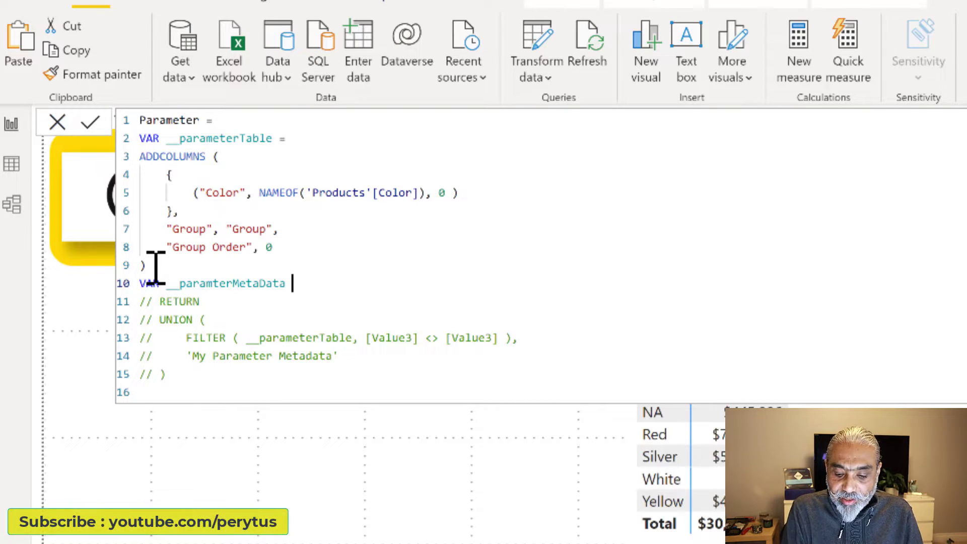
type("=")
Start the __paramterMetaData expression as a SELECTCOLUMNS call with 'My Parameter Metadata' as its table argument
key("Return")
type("SE")
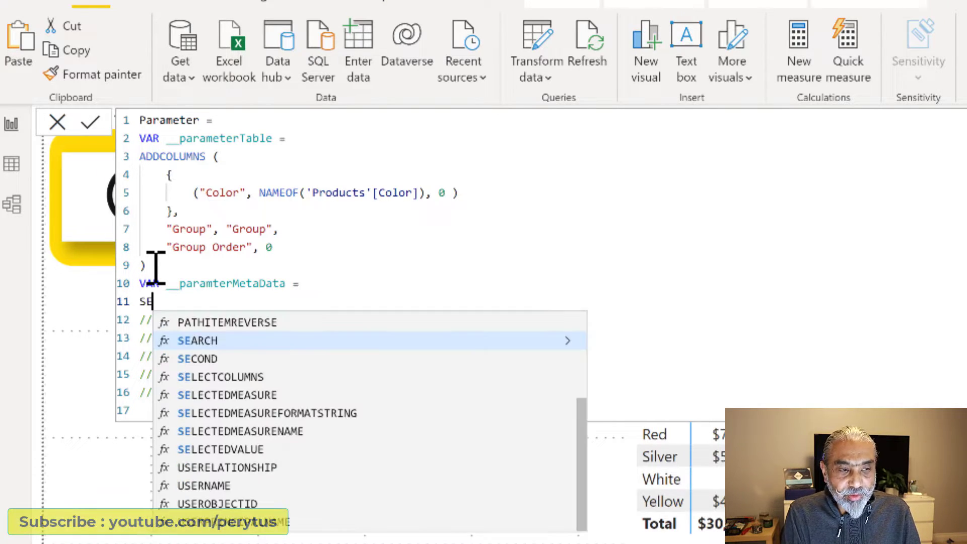
type("LECTCOLUMNS (")
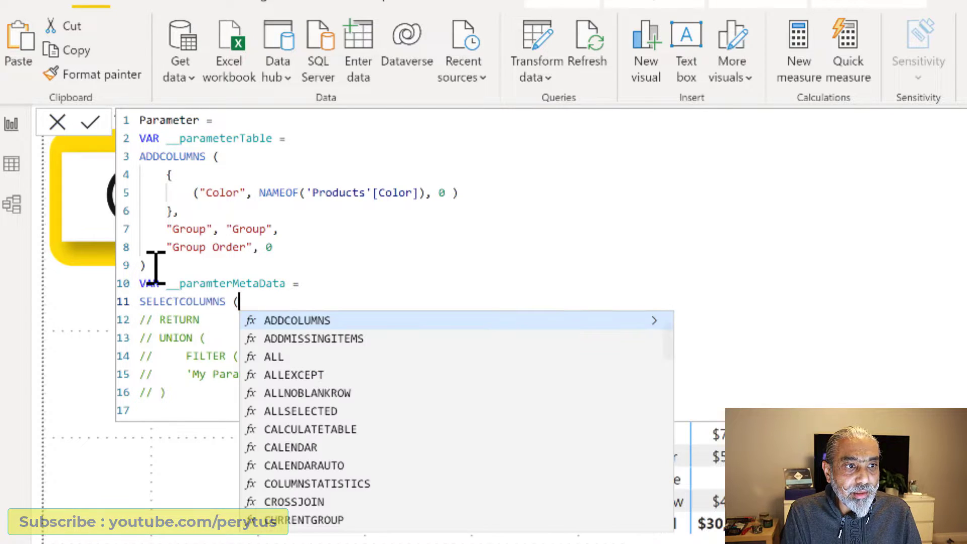
key("Return")
type("para")
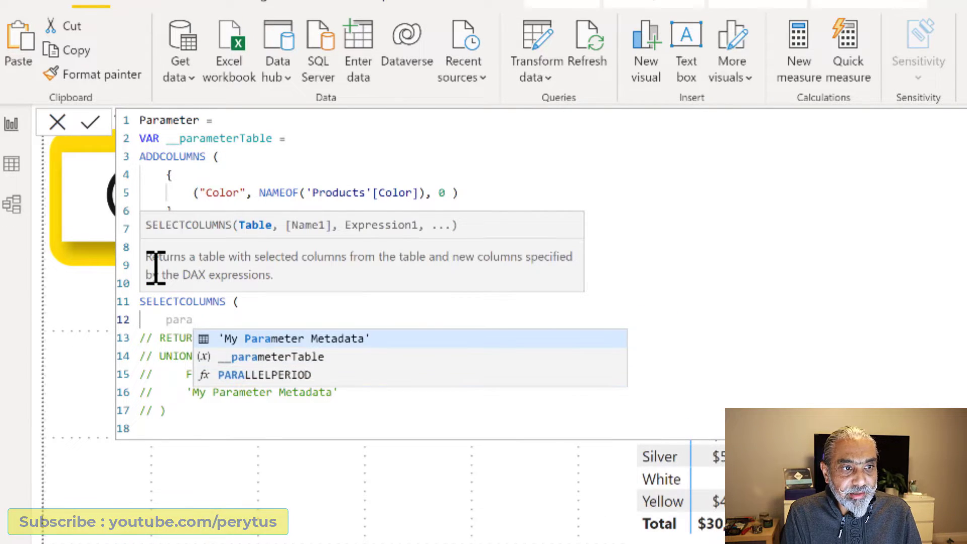
key("Tab")
type(",")
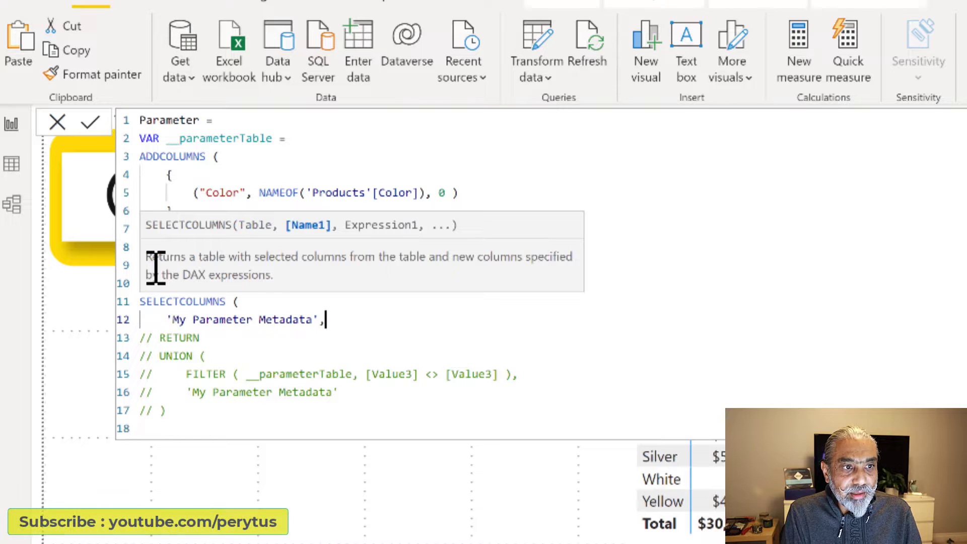
Add a first output column named "Parameter" that takes its values from [Parameter Name]
key("Return")
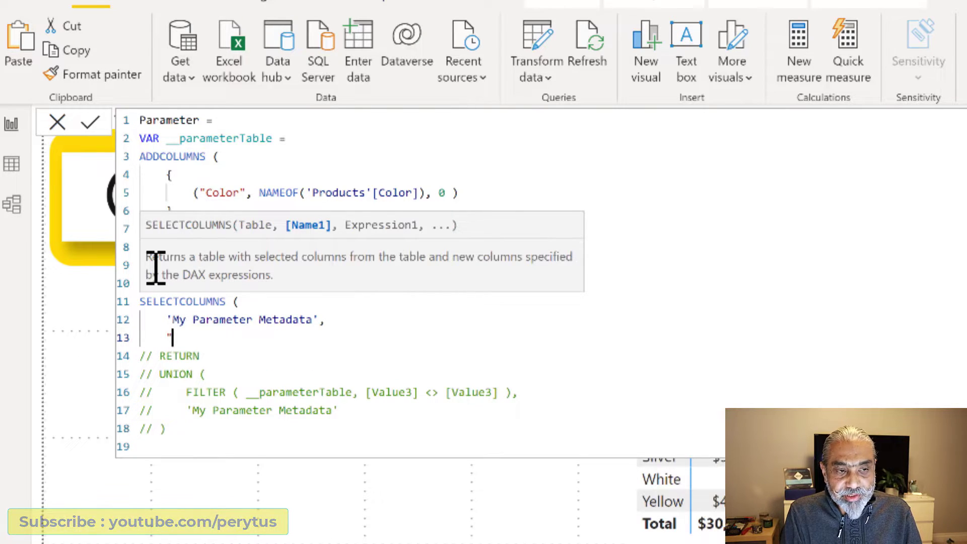
type("\"Paramter\"")
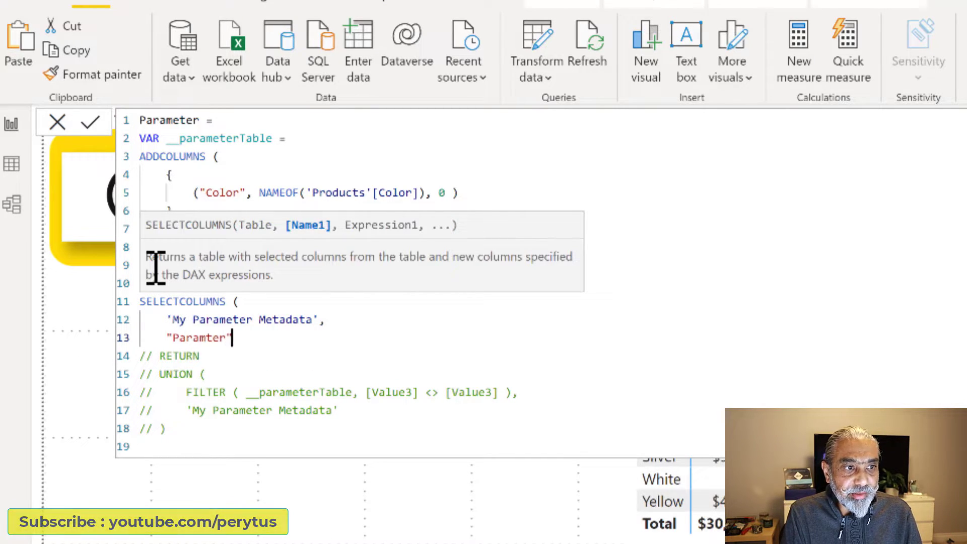
key("BackSpace")
key("BackSpace")
key("BackSpace")
key("BackSpace")
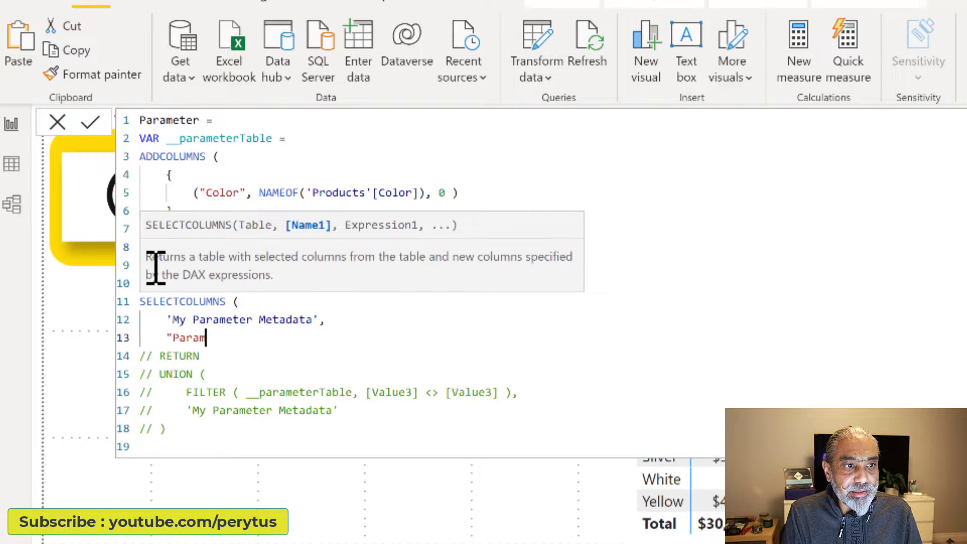
type("eter\", [")
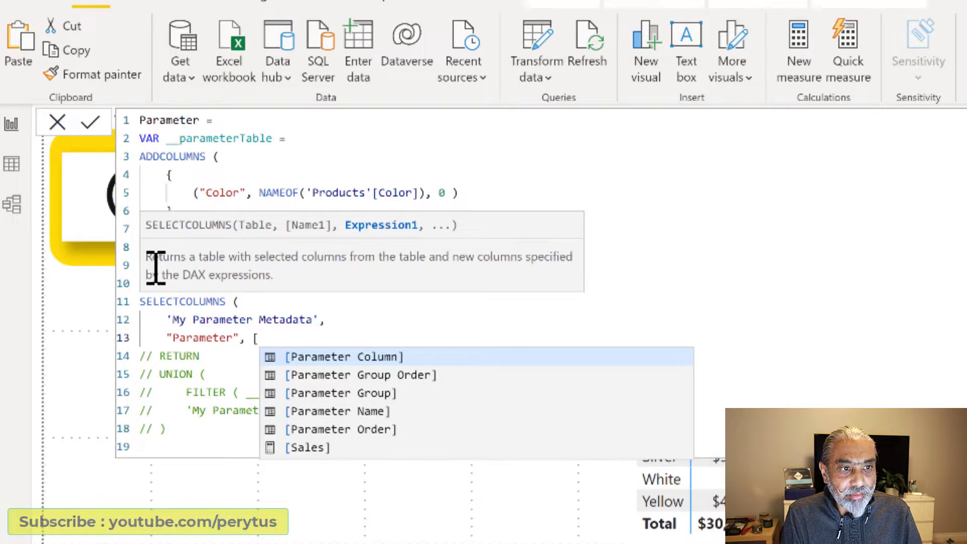
key("Down")
key("Down")
key("Down")
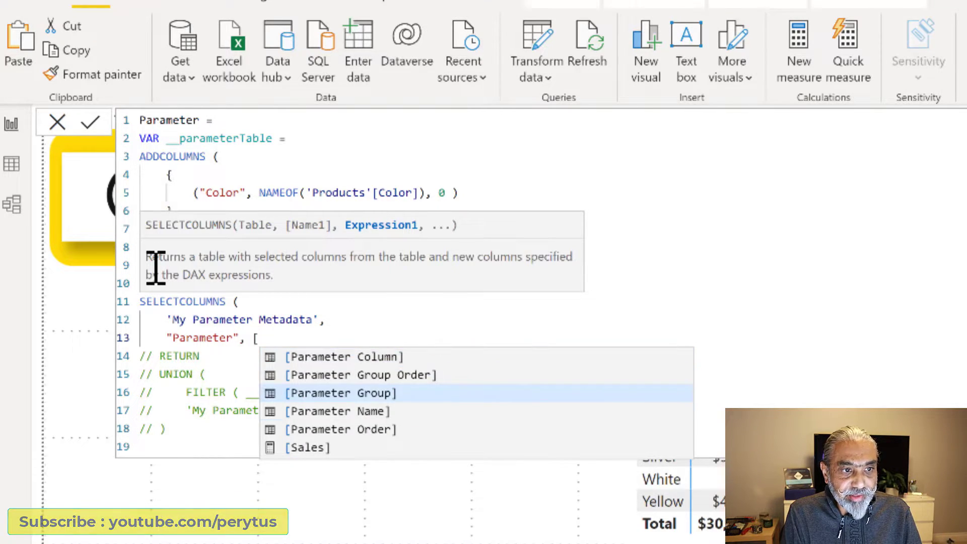
key("Tab")
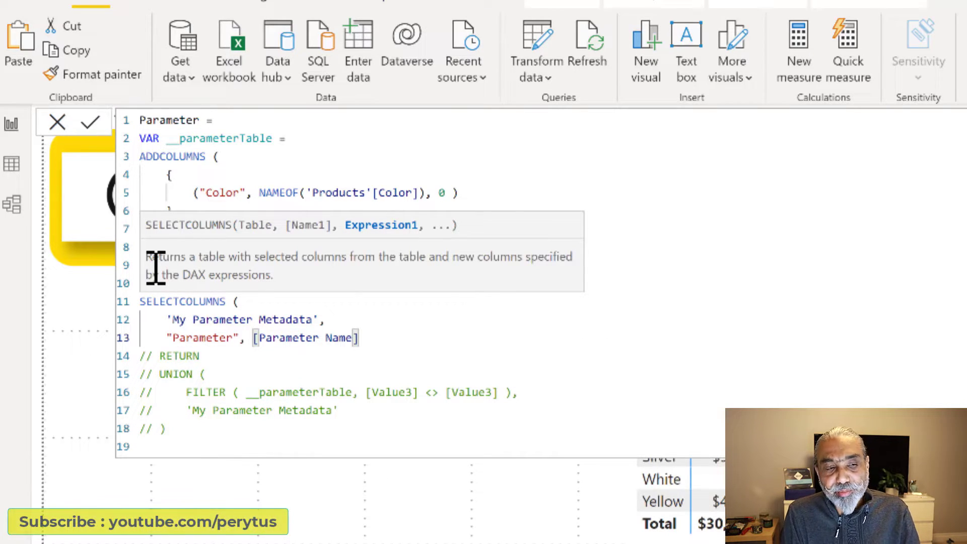
Qualify the [Parameter Name] reference with the table name 'My Parameter Metadata'
key("ctrl+Left")
key("ctrl+Left")
key("ctrl+Left")
key("Right")
type("'")
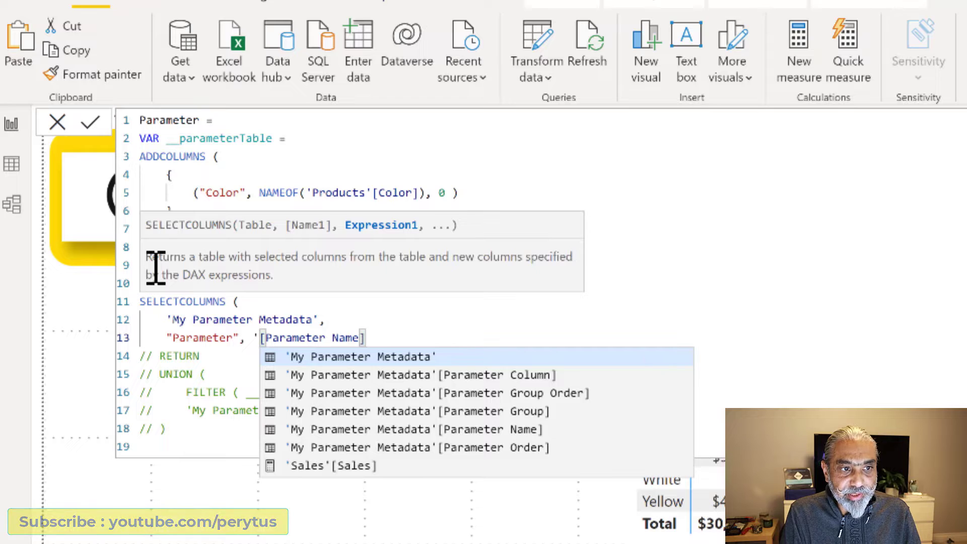
key("Tab")
key("Escape")
key("ctrl+Right")
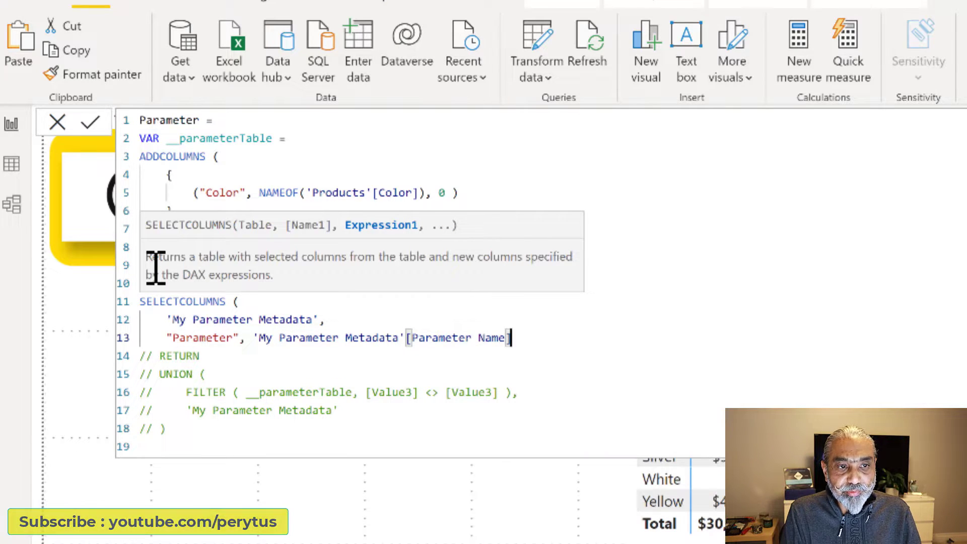
key("Left")
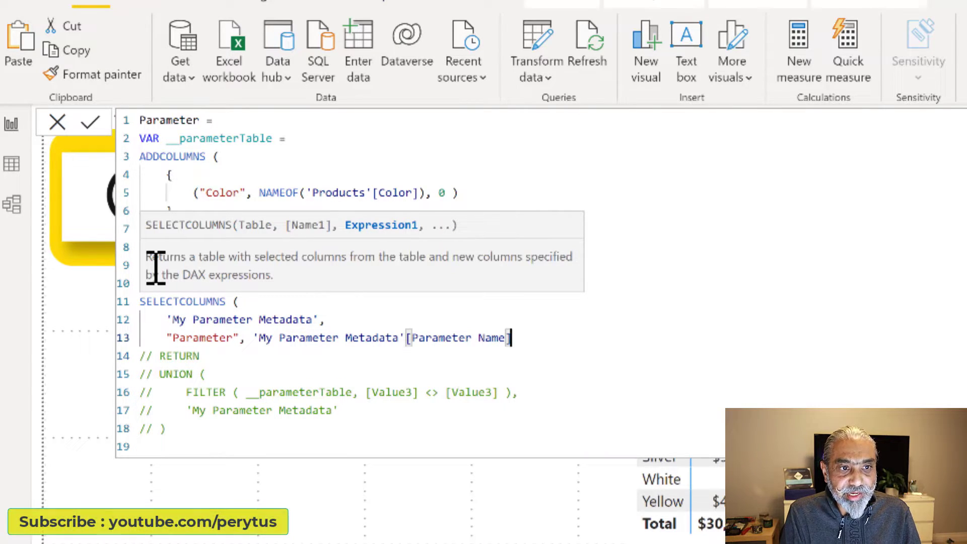
Add a second output column named "Paramter Fields" that takes its values from 'My Parameter Metadata'[Parameter Column]
type(",")
key("Return")
type("\"Par")
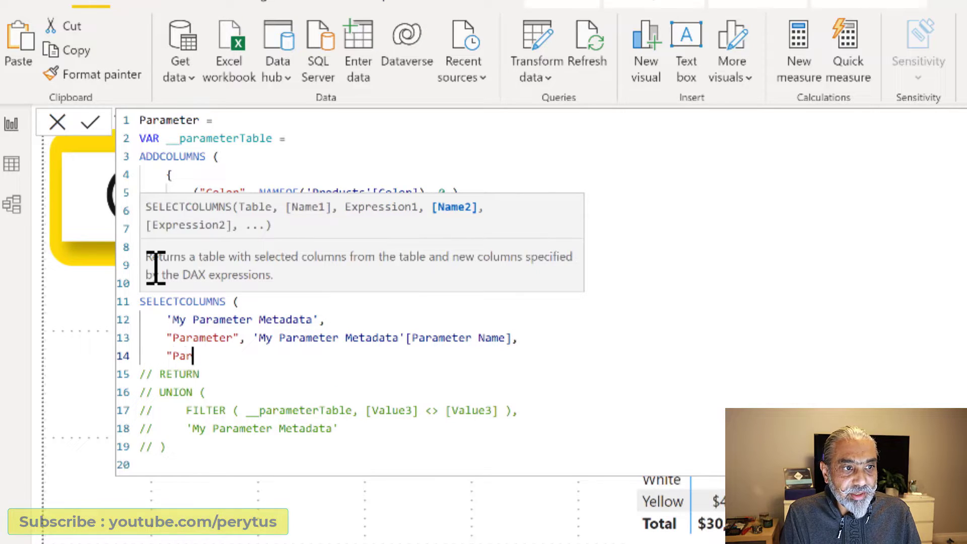
type("amter Fields")
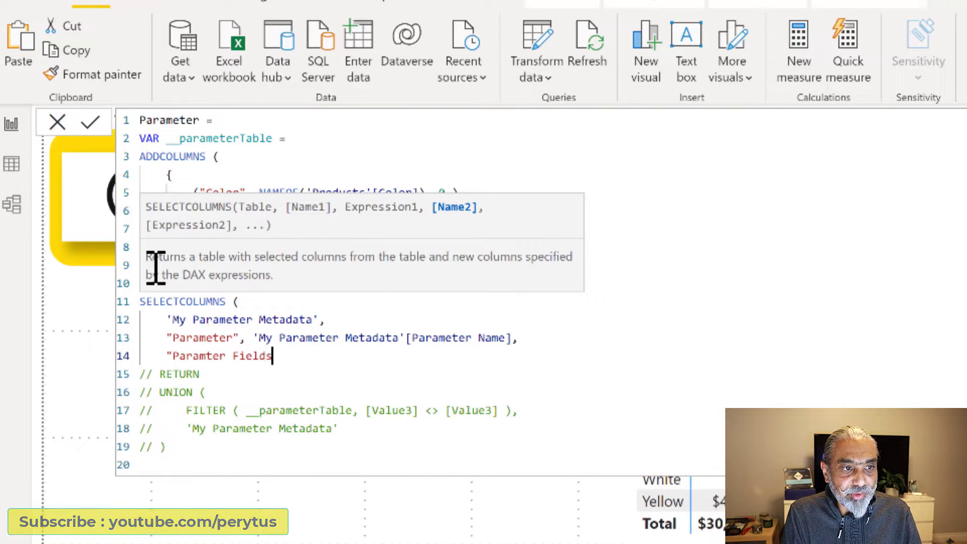
type("\", '")
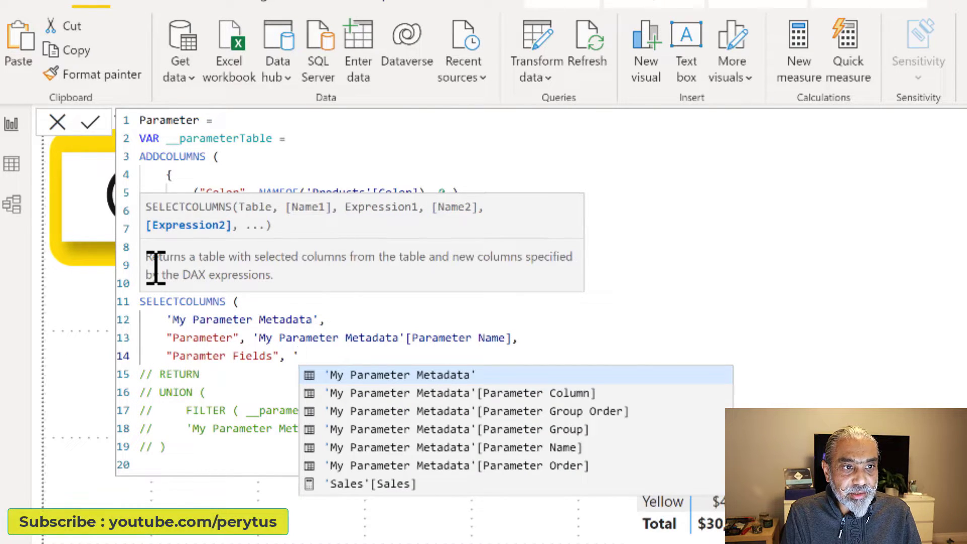
key("Down")
key("Down")
key("Down")
key("Down")
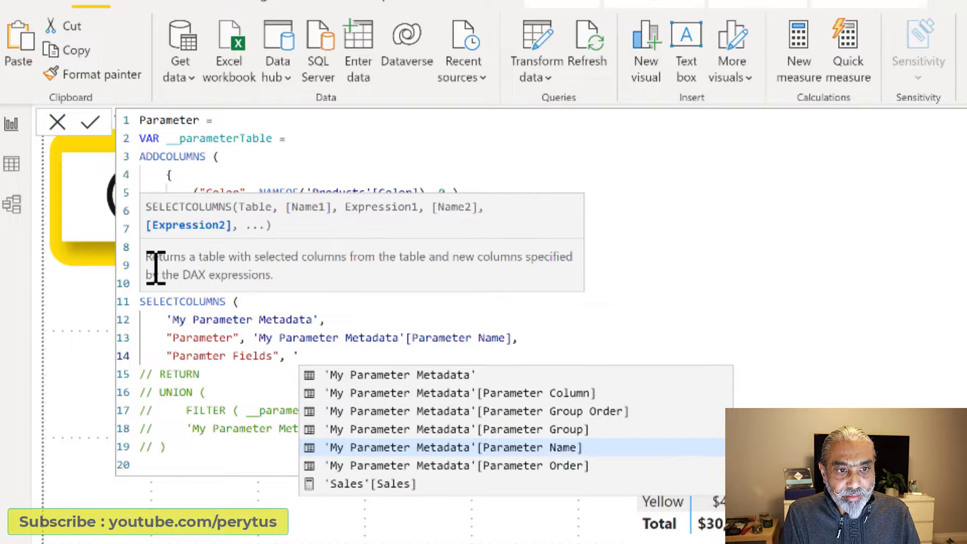
key("Up")
key("Up")
key("Up")
key("Tab")
type(",")
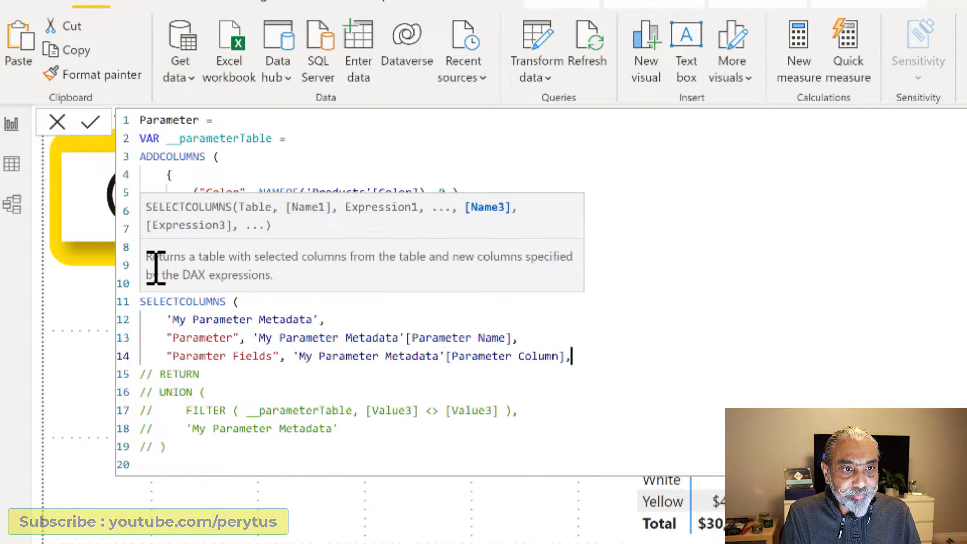
Open a new line for the third column and correct the second column's name to "Parameter Fields"
key("Return")
key("Up")
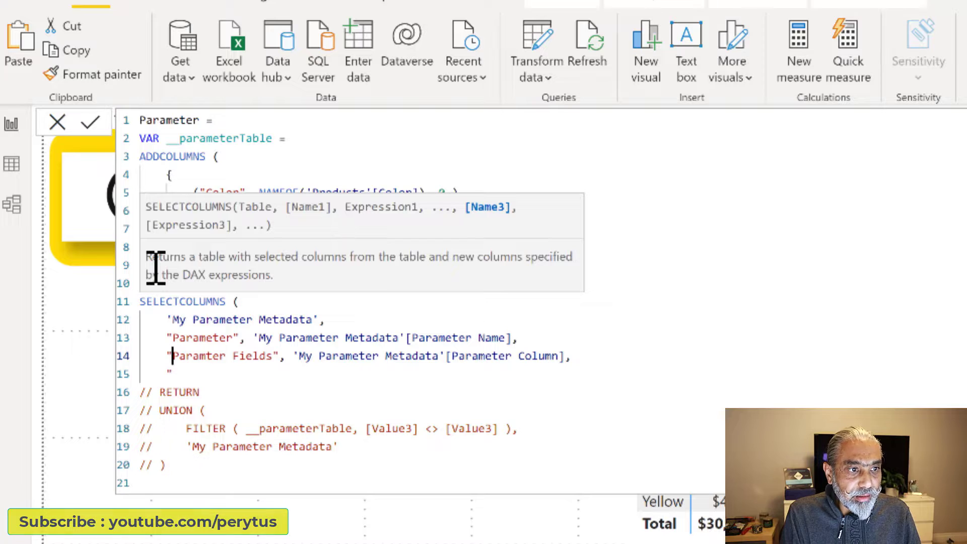
key("Right")
key("Right")
key("Right")
key("Right")
key("Right")
type("e")
key("Down")
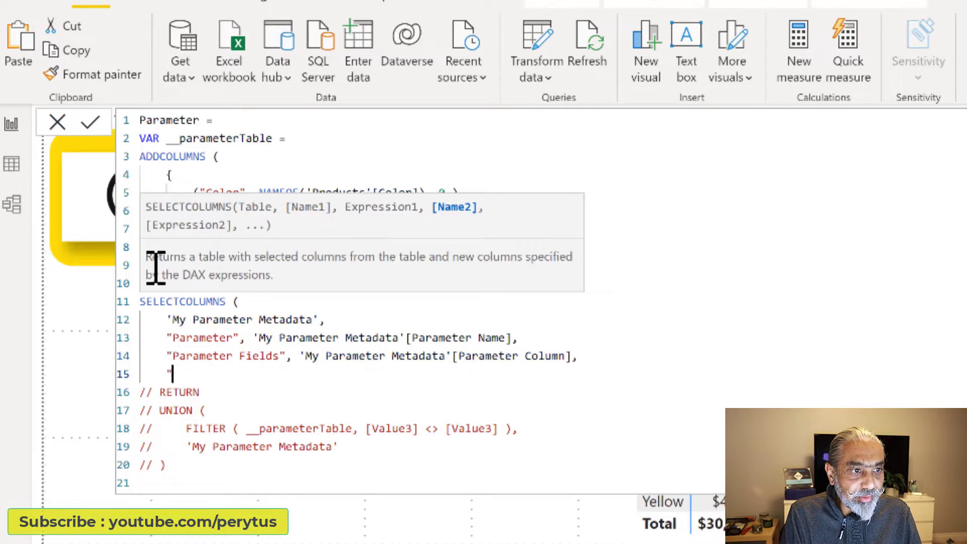
Name the third output column "Parameter Order"
type("Para")
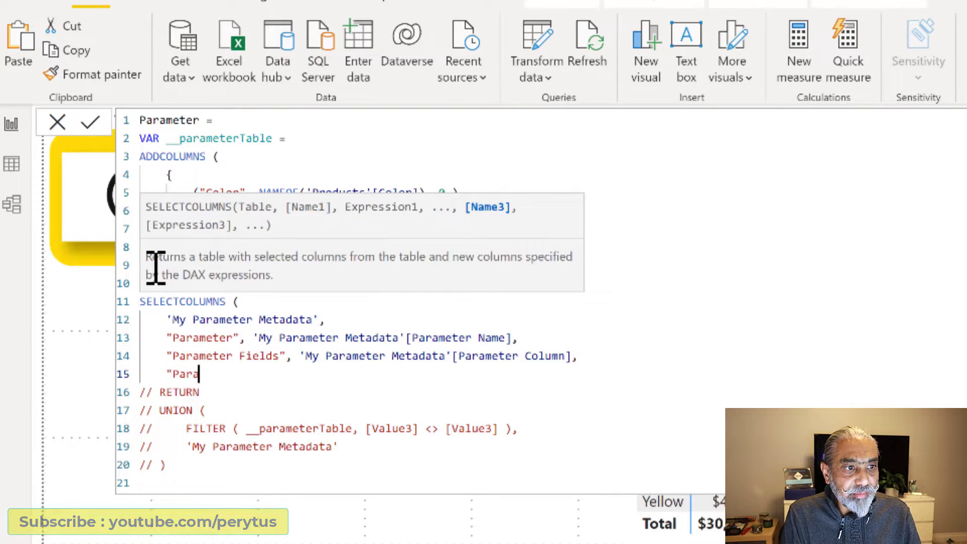
type("meter ORde")
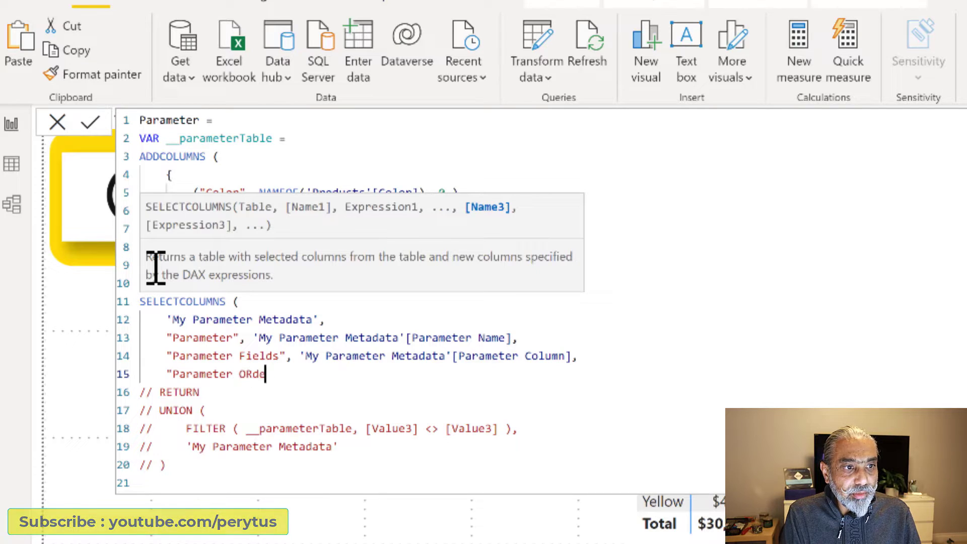
type("r")
key("BackSpace")
key("BackSpace")
key("BackSpace")
type("er\"")
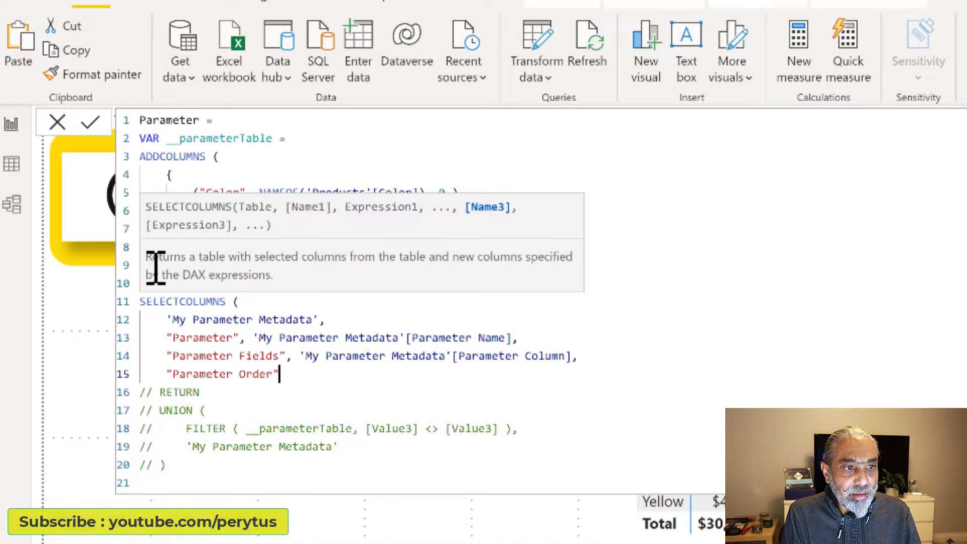
Map the "Parameter Order" column to 'My Parameter Metadata'[Parameter Order]
type(", \"My")
key("BackSpace")
key("BackSpace")
key("BackSpace")
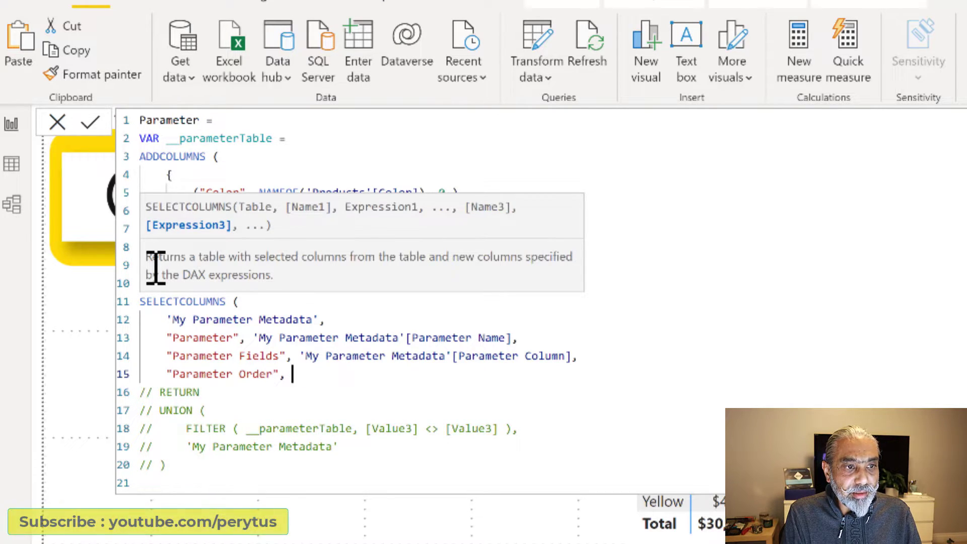
type("'m")
key("Down")
key("Down")
key("Down")
key("Down")
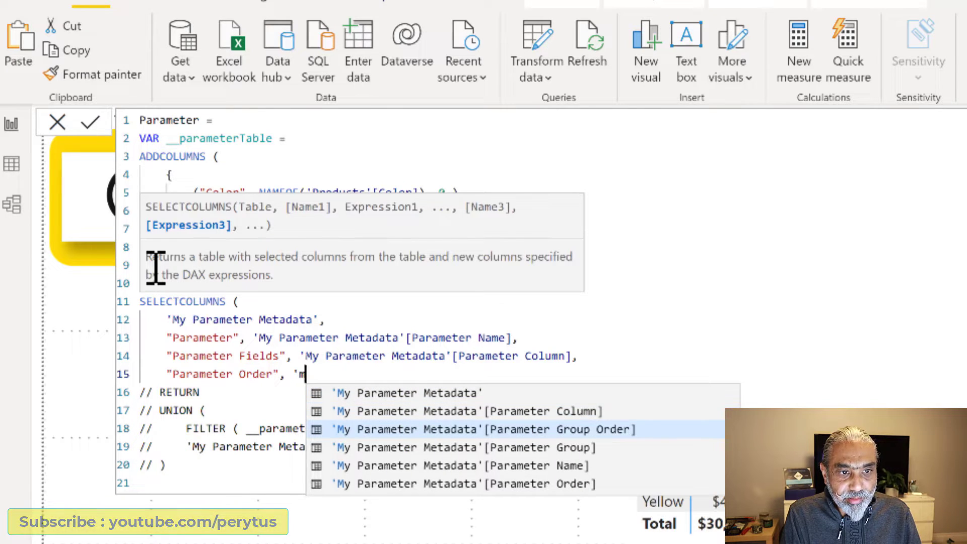
key("Tab")
type(",")
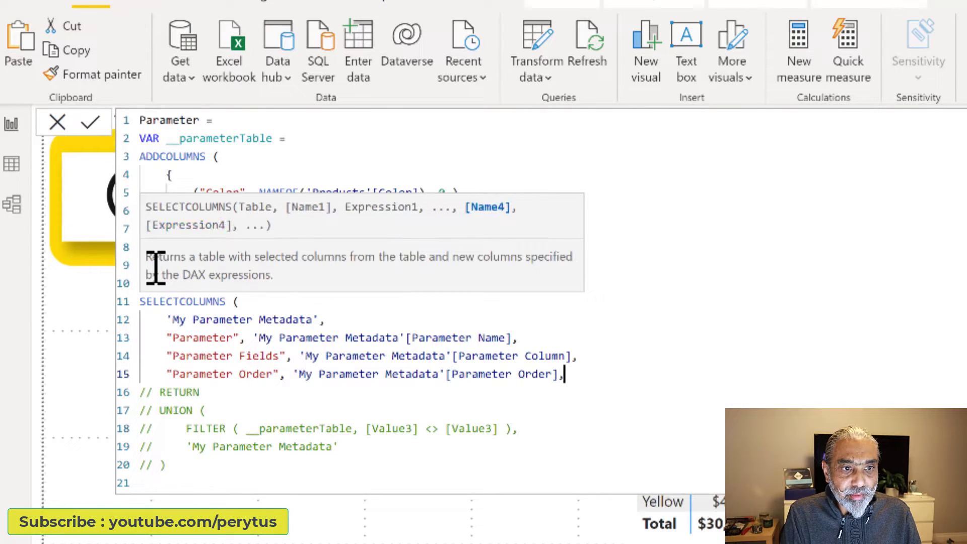
Add a fourth output column named "Group" that takes its values from 'My Parameter Metadata'[Parameter Group]
key("Return")
type("\"")
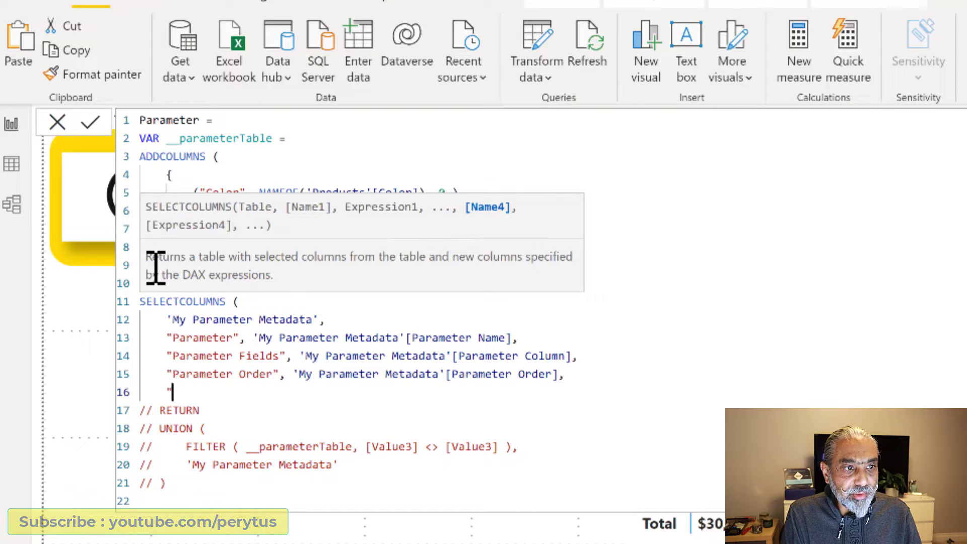
type("Group\", ")
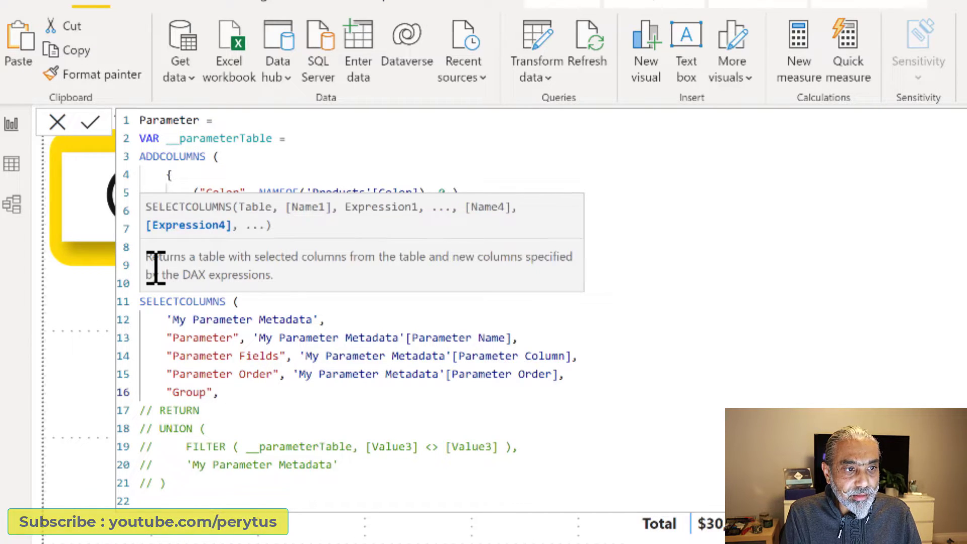
type("'")
key("Down")
key("Down")
key("Down")
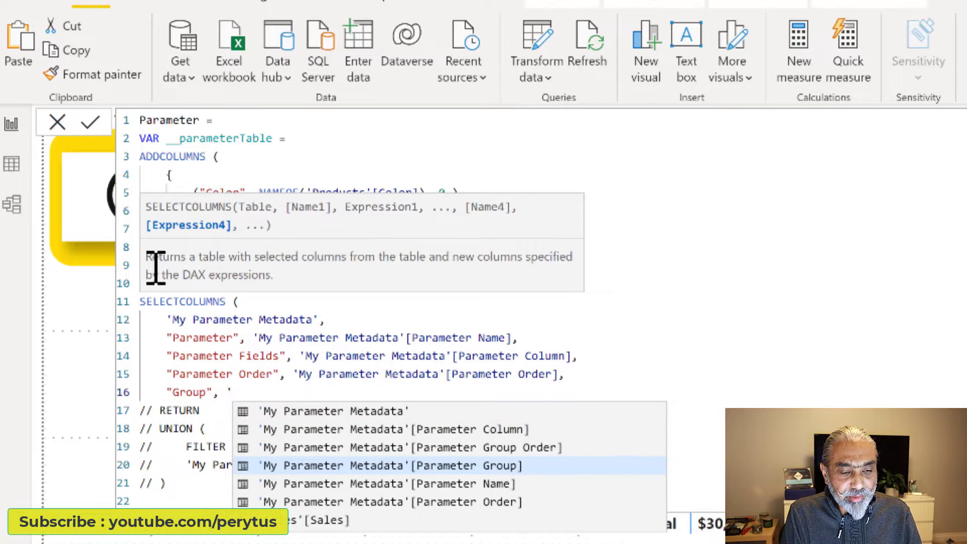
key("Tab")
type(",")
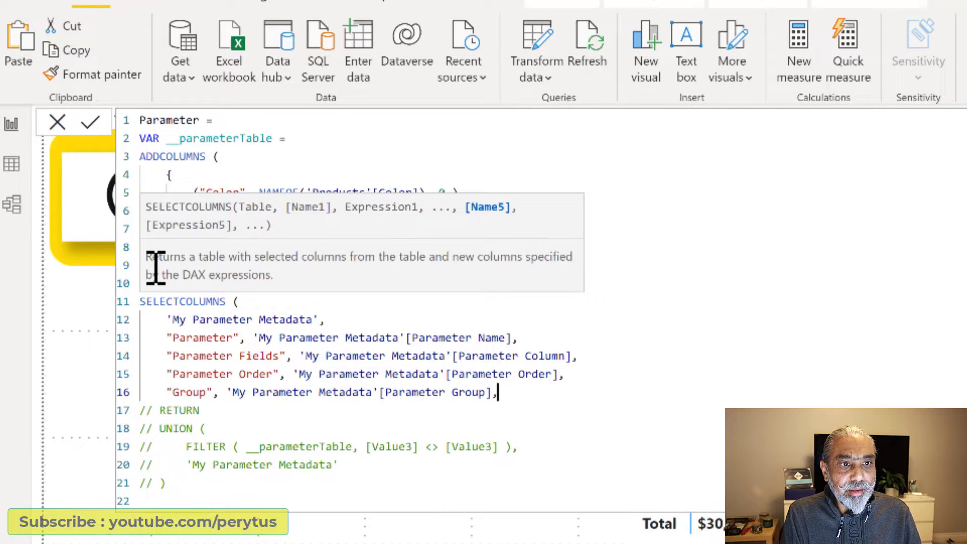
Add a fifth column "Group Order" from 'My Parameter Metadata'[Parameter Group Order] and close the SELECTCOLUMNS call
key("Return")
type("\"Grou")
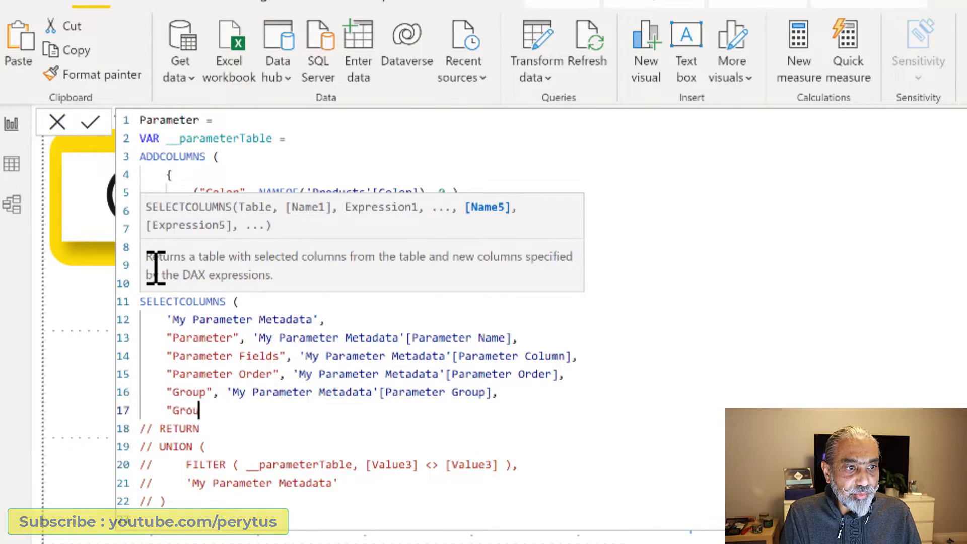
type("p Order\", '")
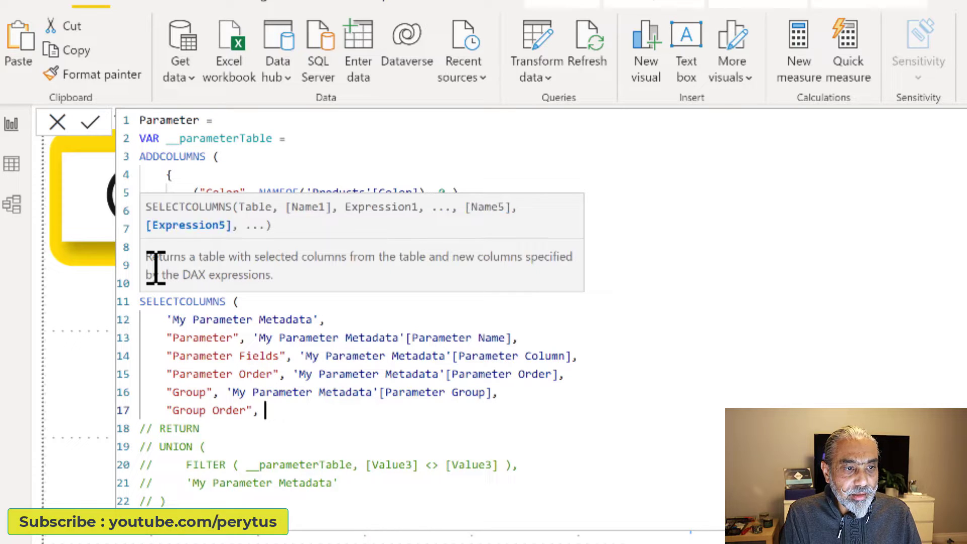
key("Down")
key("Down")
key("Down")
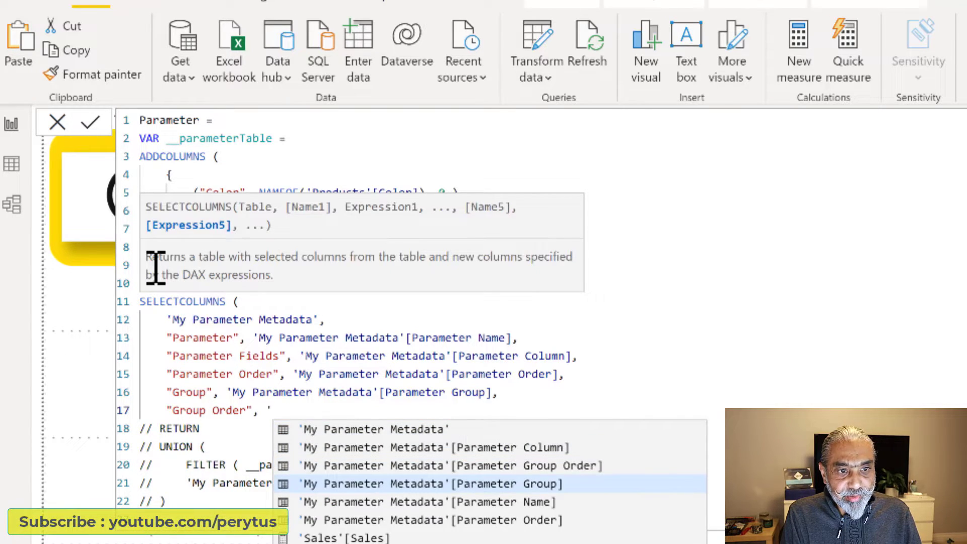
key("Up")
key("Tab")
key("Return")
type(")")
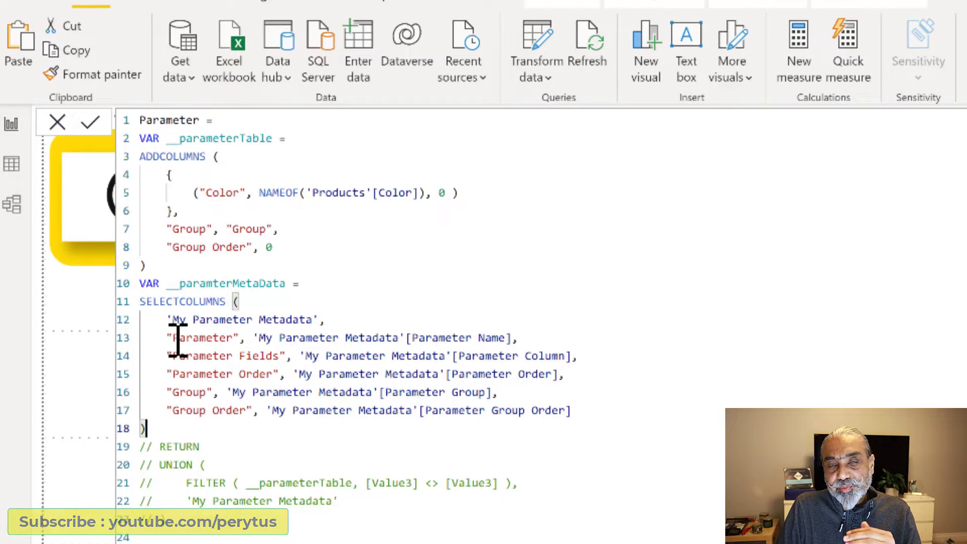
left_click_drag(174, 338, 239, 337)
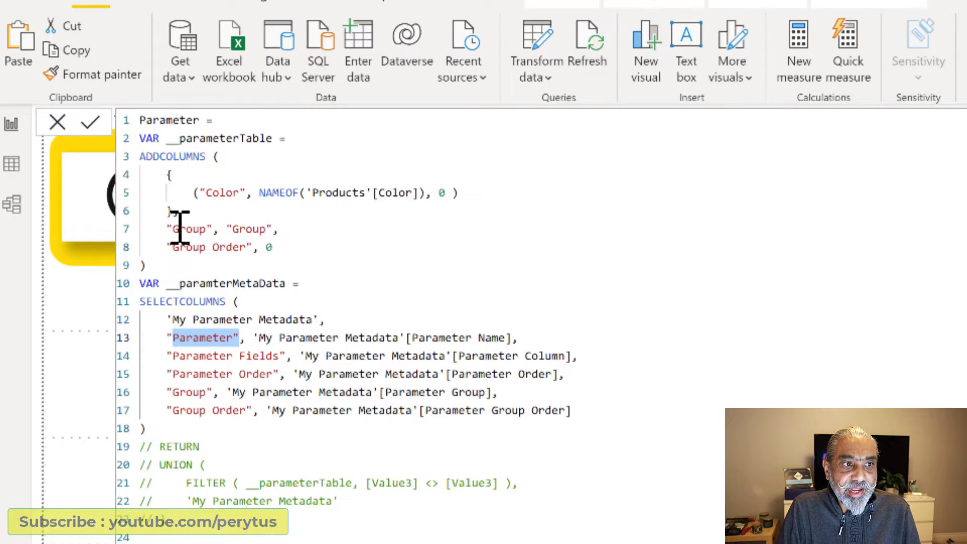
Uncomment the RETURN and UNION block at the end of the Parameter table's DAX
left_click_drag(173, 229, 268, 236)
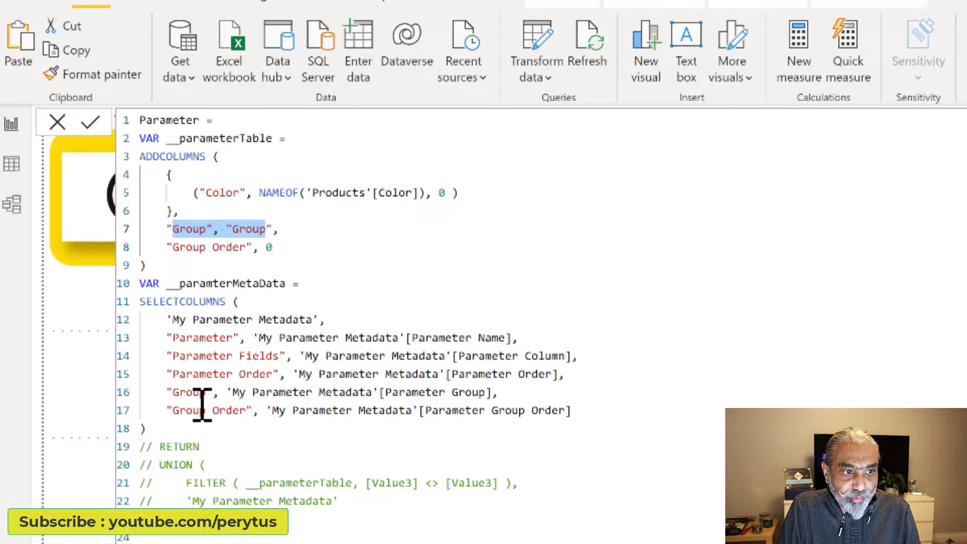
left_click(220, 448)
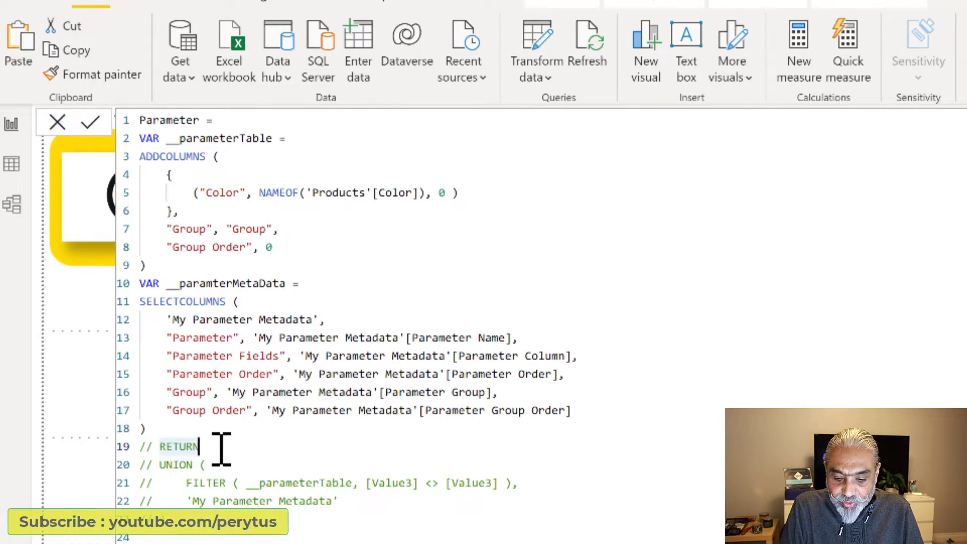
key("ctrl+slash")
left_click_drag(199, 518, 127, 473)
key("ctrl+slash")
Replace 'My Parameter Metadata' inside the UNION with the __paramterMetaData variable and commit the formula
left_click(184, 465)
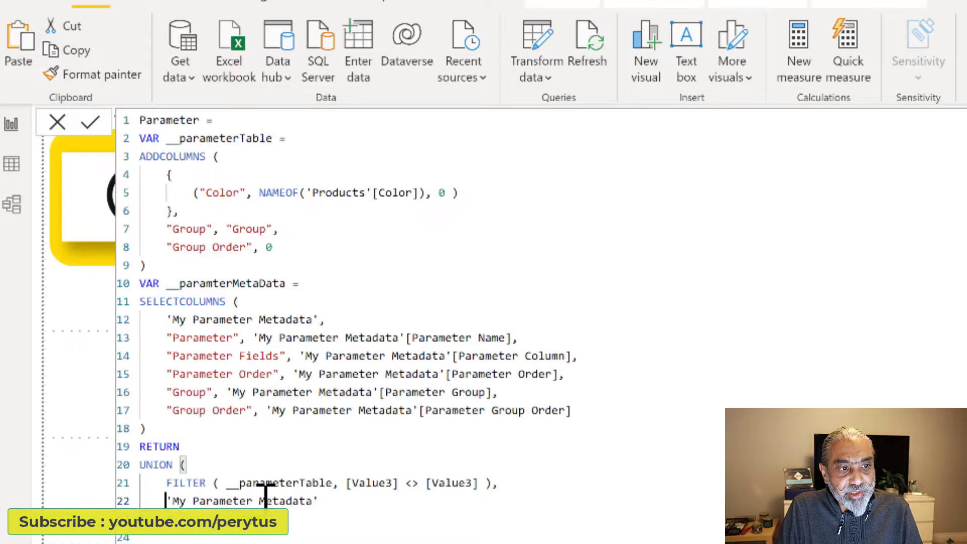
left_click(339, 498, "shift")
key("Delete")
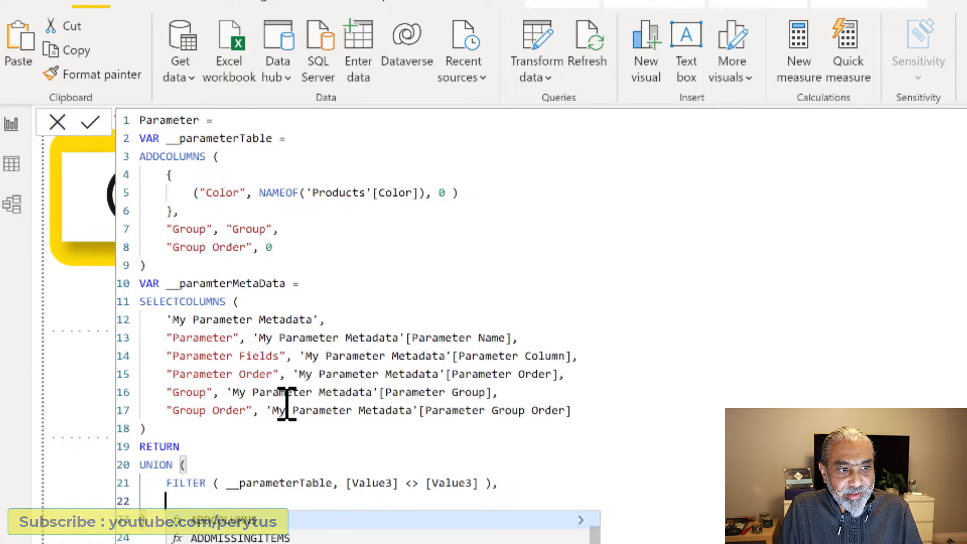
double_click(233, 283)
key("ctrl+c")
left_click(181, 499)
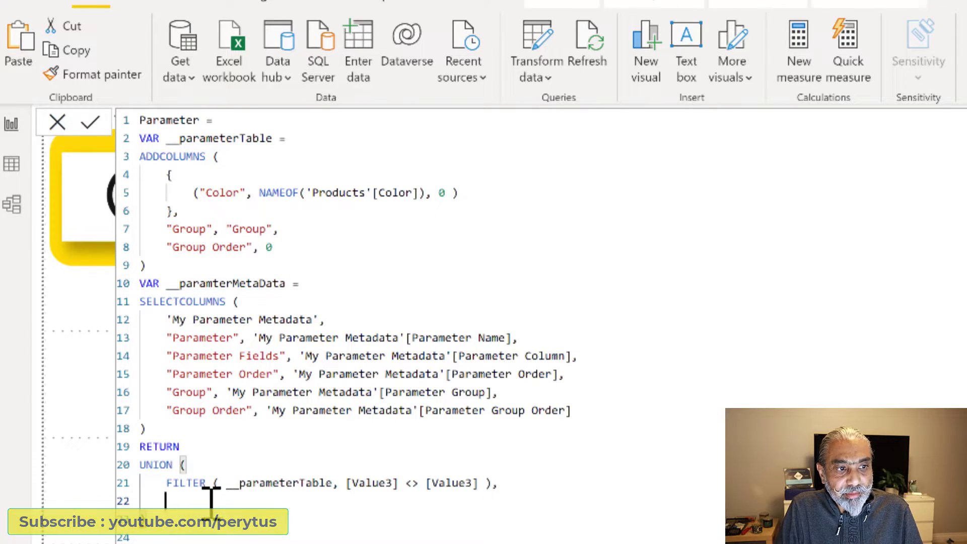
key("ctrl+v")
left_click_drag(166, 483, 414, 481)
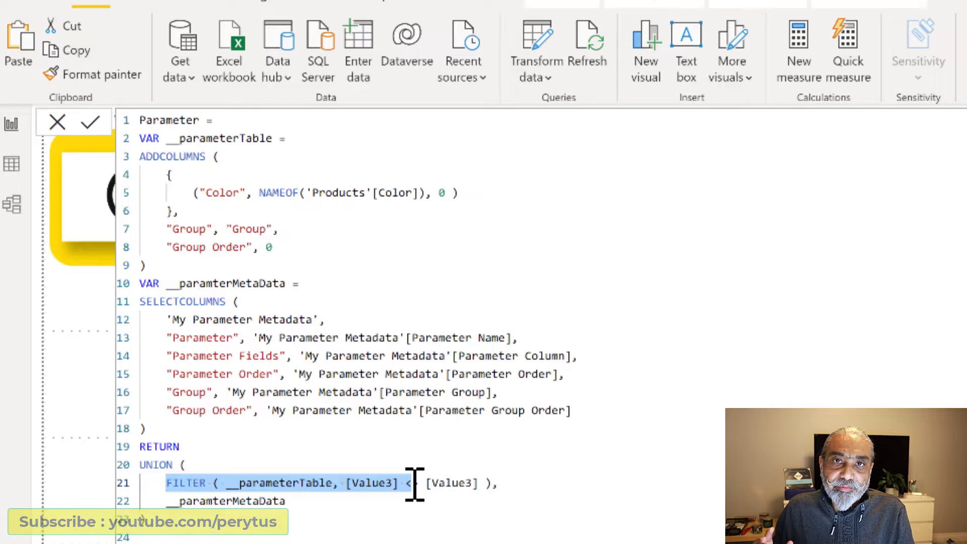
left_click(89, 126)
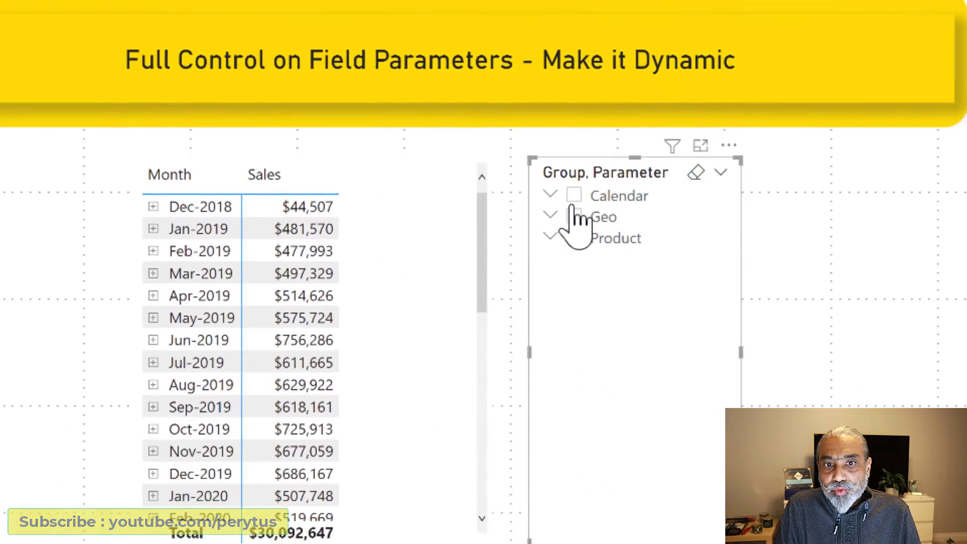
Expand the Calendar, Geo and Product groups in the Group, Parameter slicer and widen the slicer
left_click(553, 194)
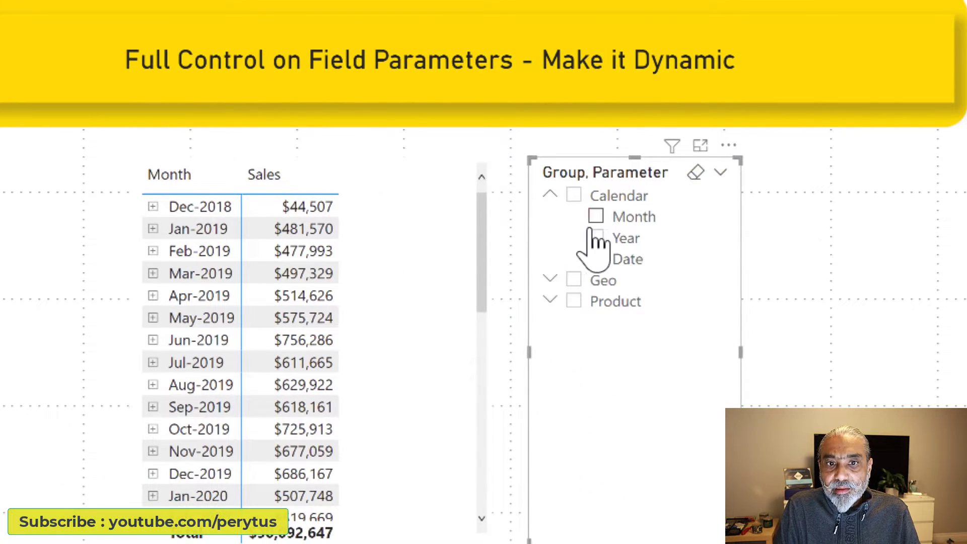
left_click(551, 279)
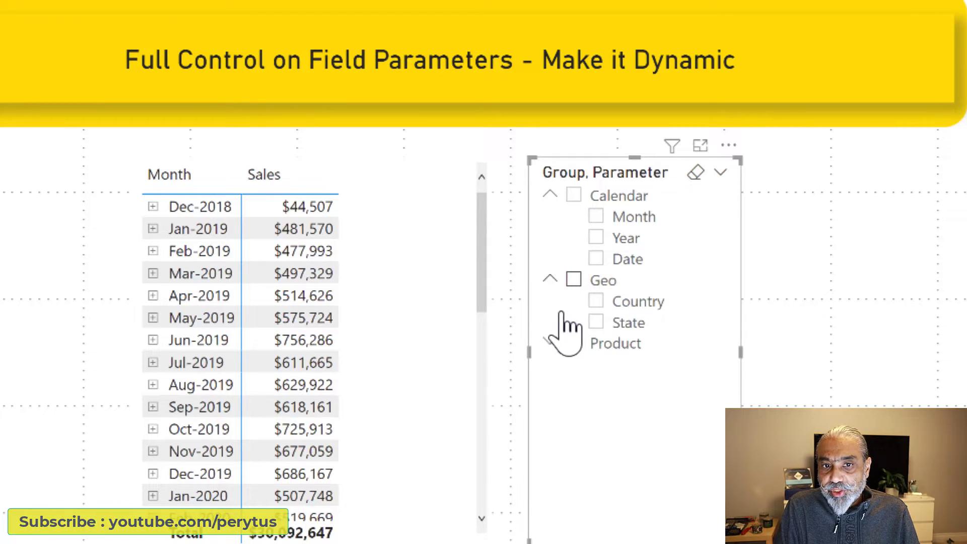
left_click(550, 342)
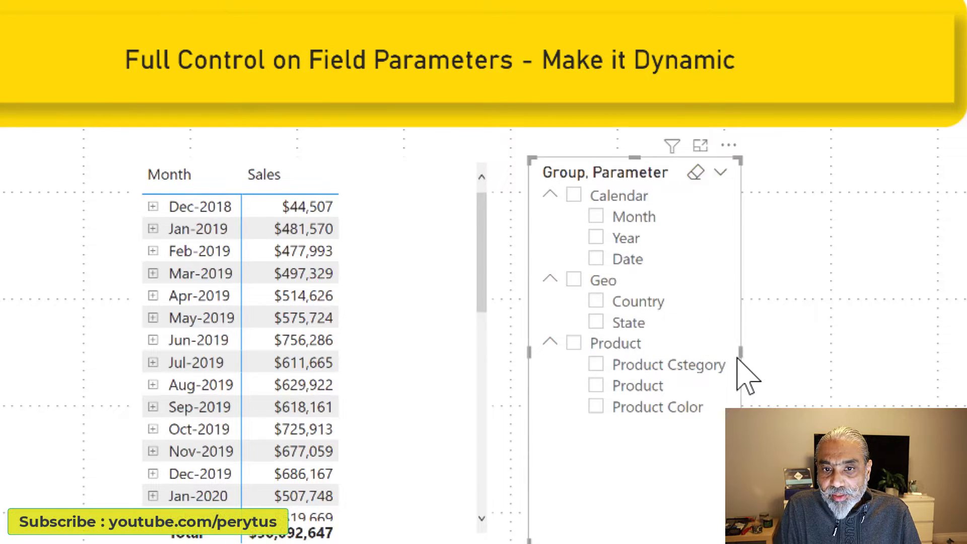
left_click_drag(738, 353, 793, 358)
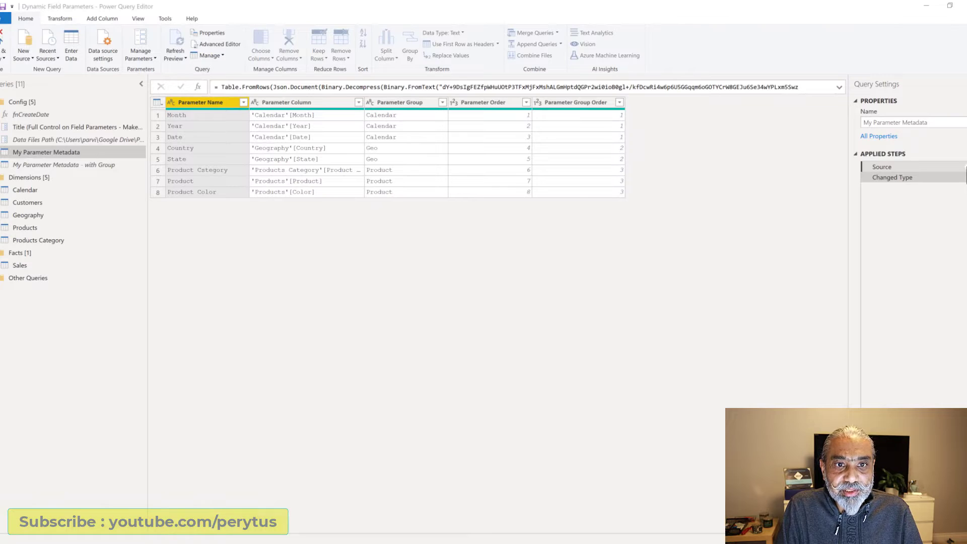
Edit the Source table of My Parameter Metadata, setting Parameter Order to 1 for Year and 2 for Month
left_click(963, 167)
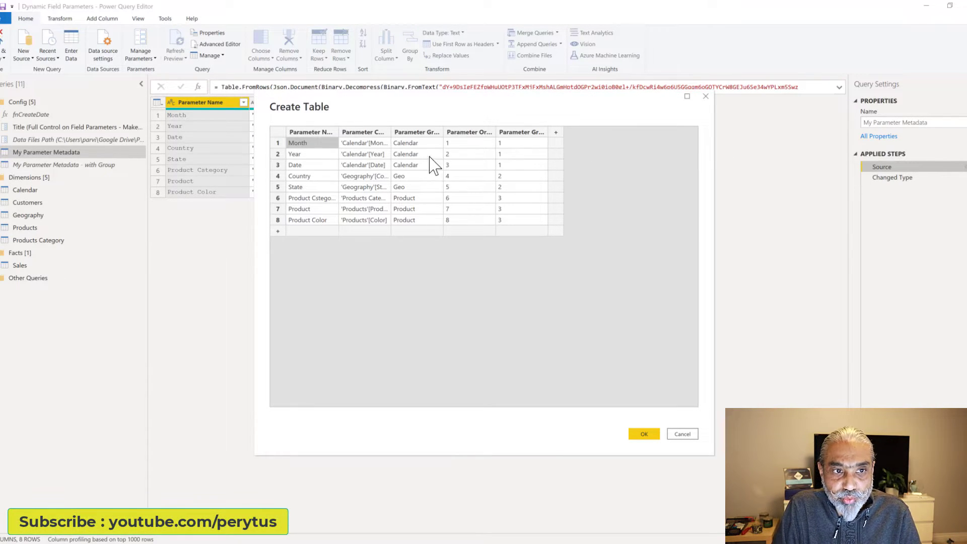
left_click(309, 154)
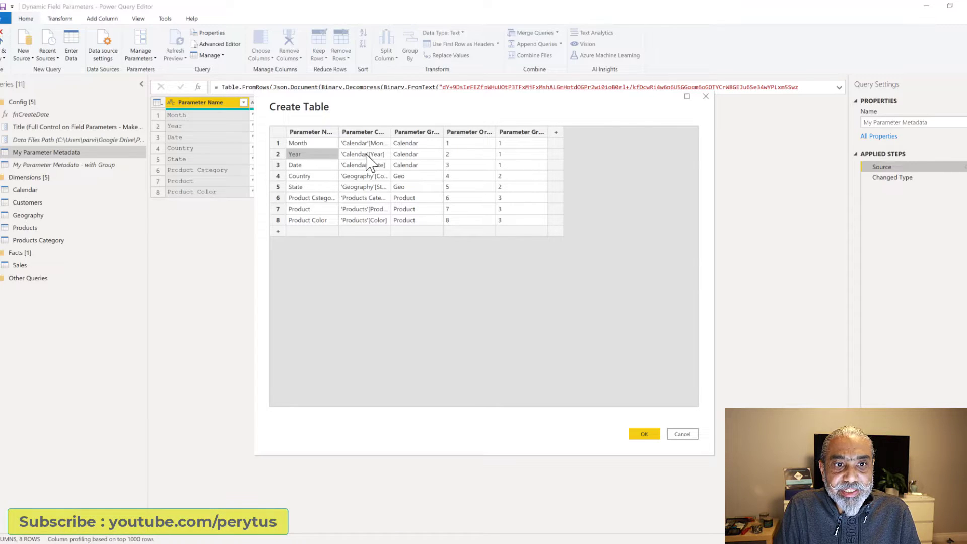
left_click(457, 155)
type("1")
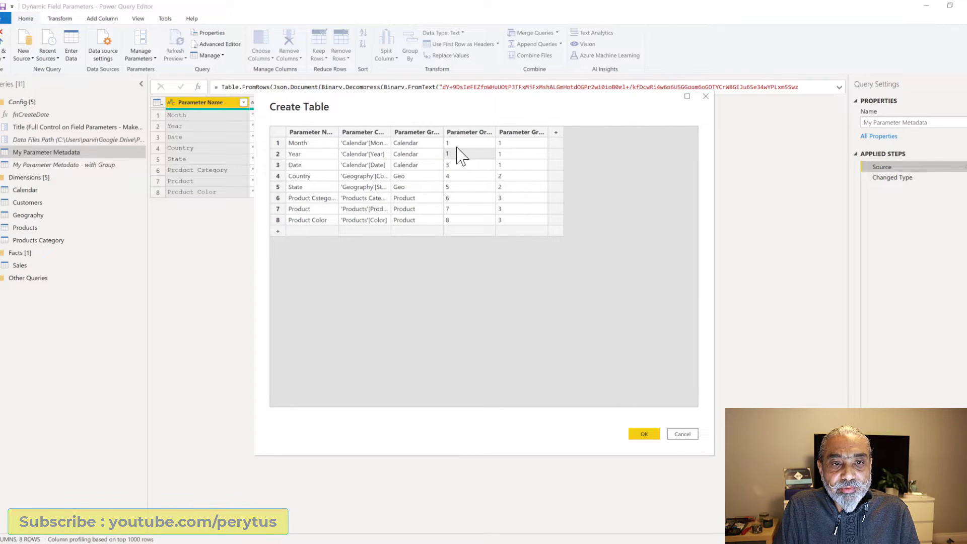
left_click(458, 143)
type("2")
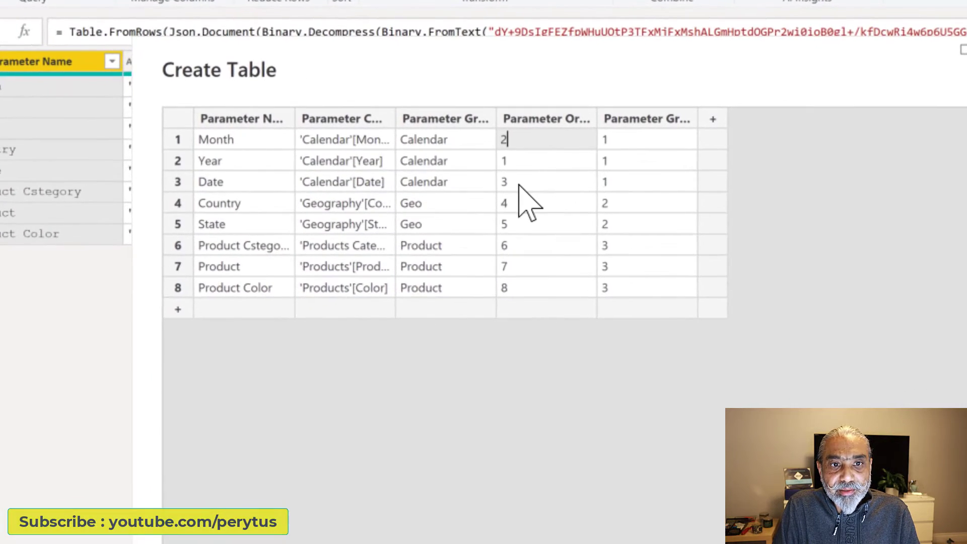
left_click(455, 165)
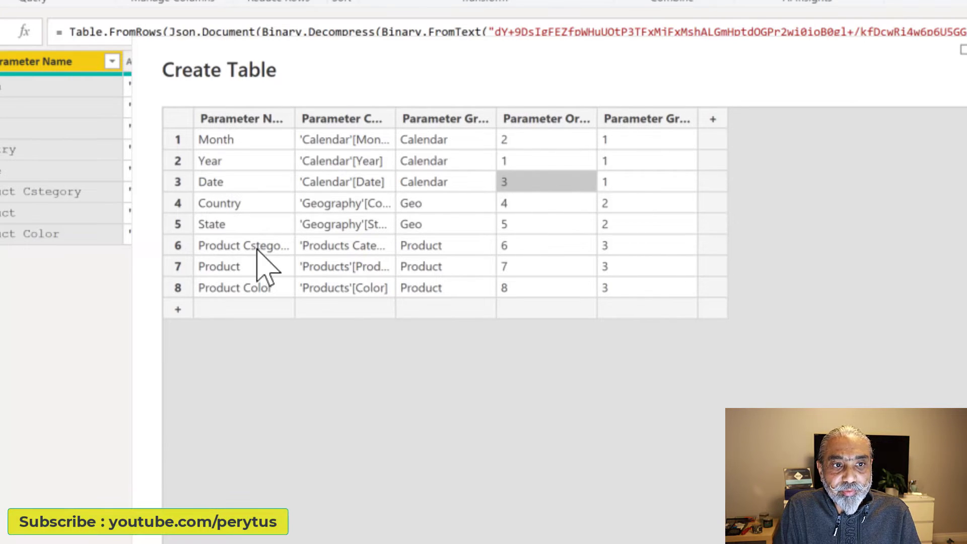
Correct the misspelled parameter name in row 6 to "Product Category"
left_click(241, 290)
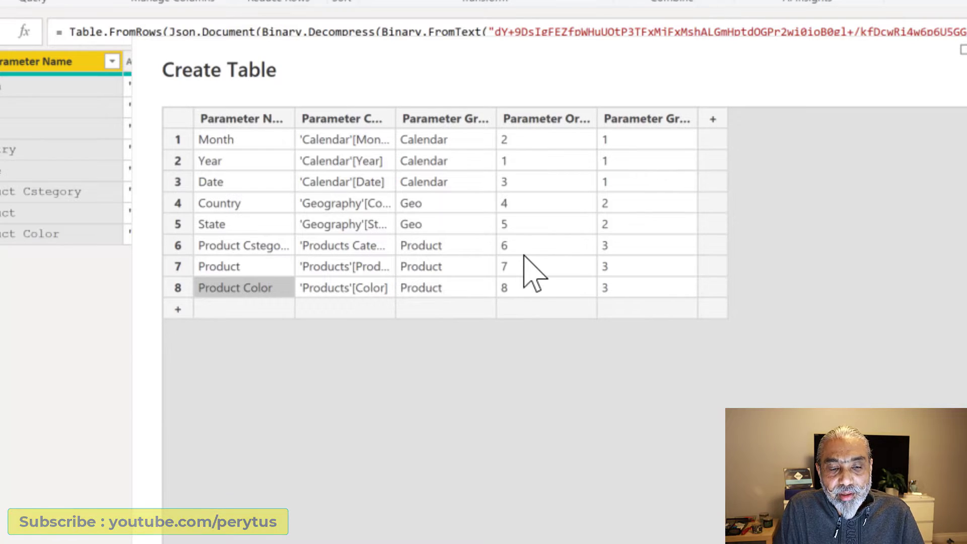
left_click(217, 246)
left_click(217, 245)
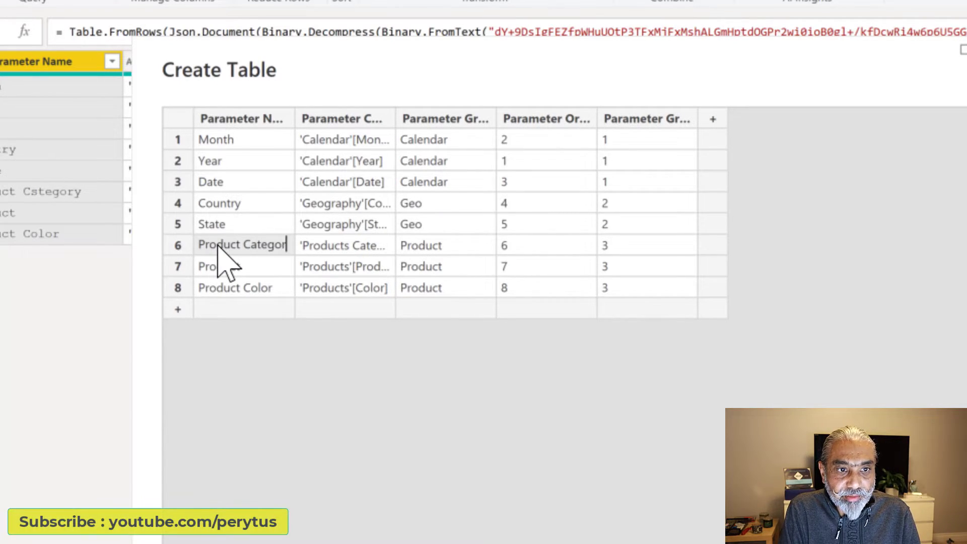
type("y")
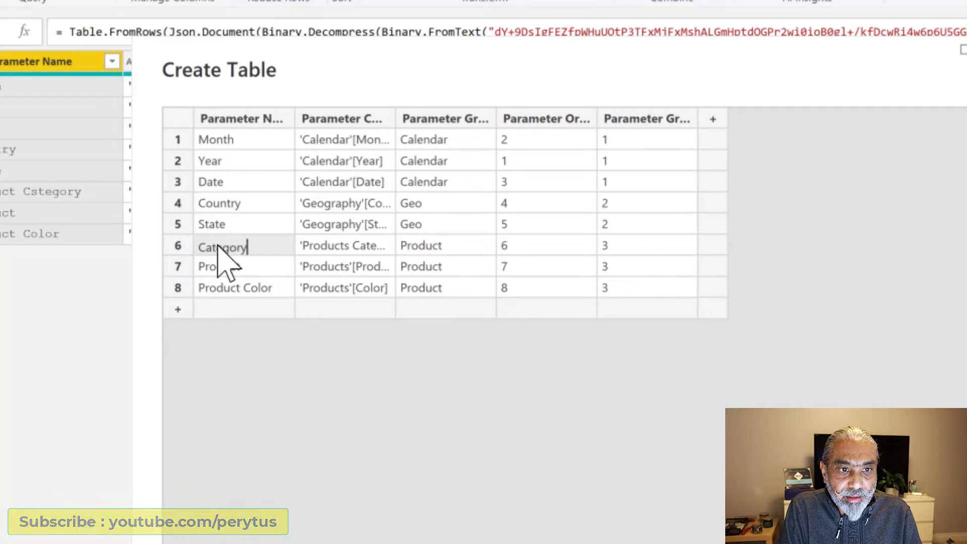
key("Return")
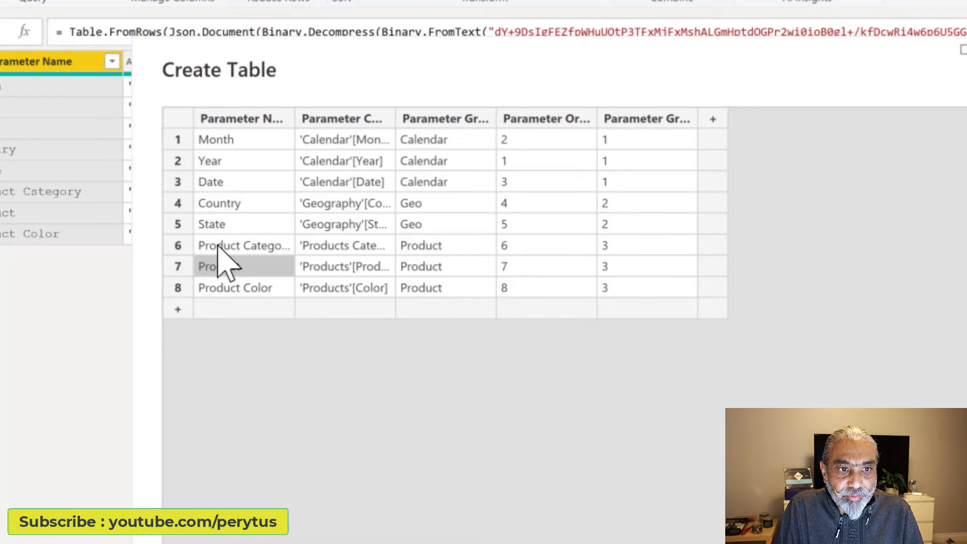
Set Parameter Order to 7 for Product Color and 8 for Product
left_click(519, 261)
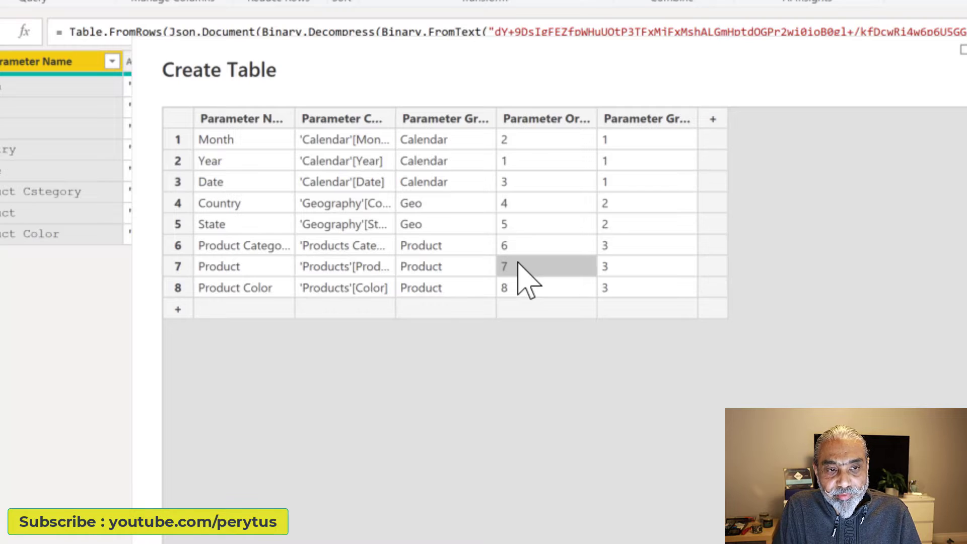
left_click(522, 296)
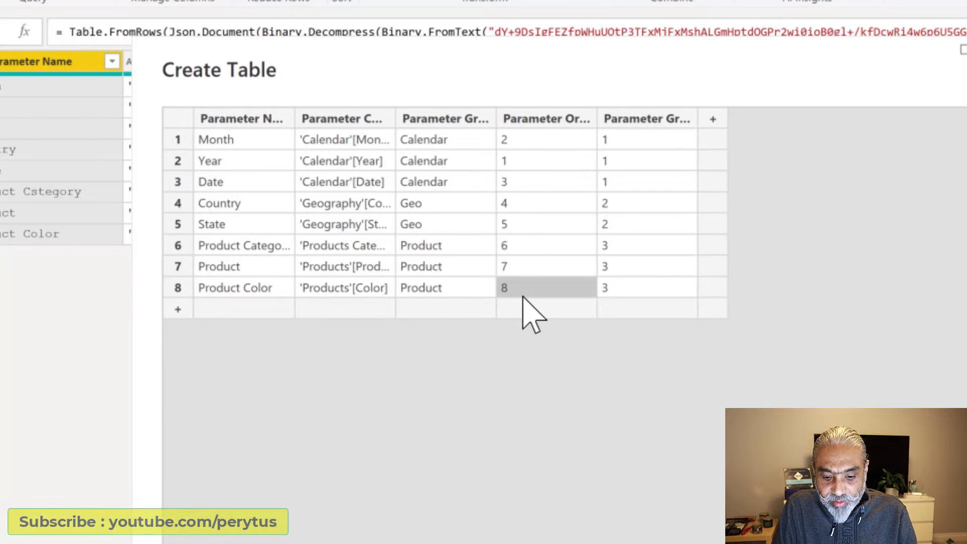
type("7")
left_click(526, 263)
type("9")
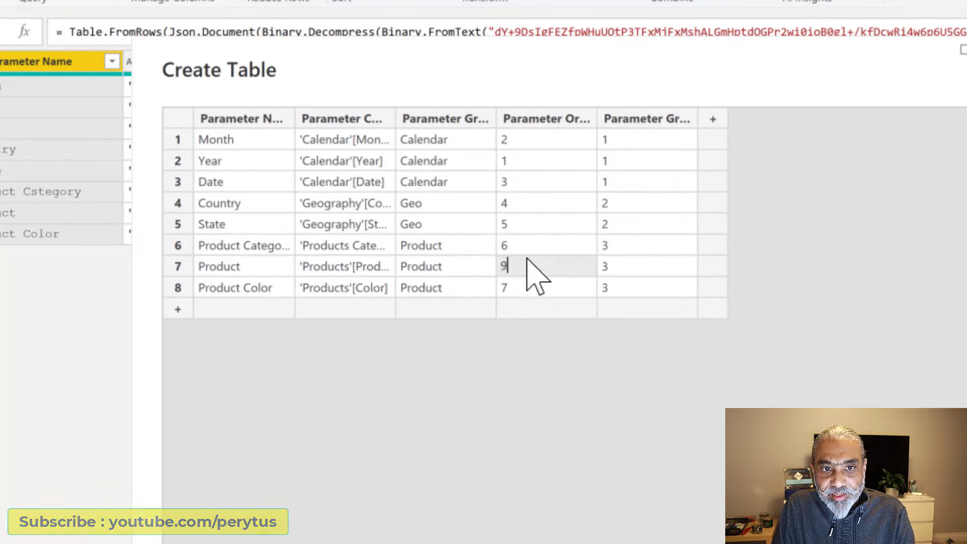
key("BackSpace")
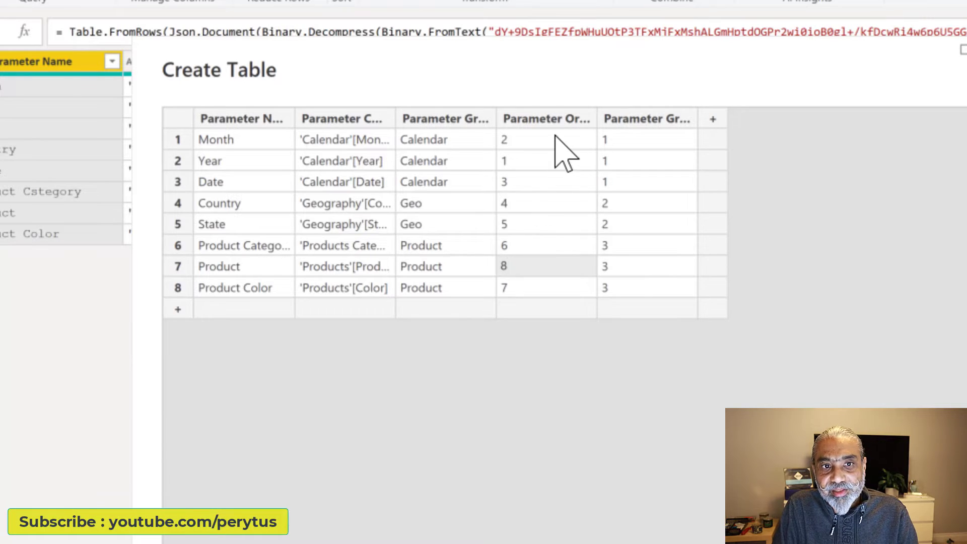
Widen the Parameter Group Order column and set its value to 3 for the Month, Year and Date rows
left_click(640, 139)
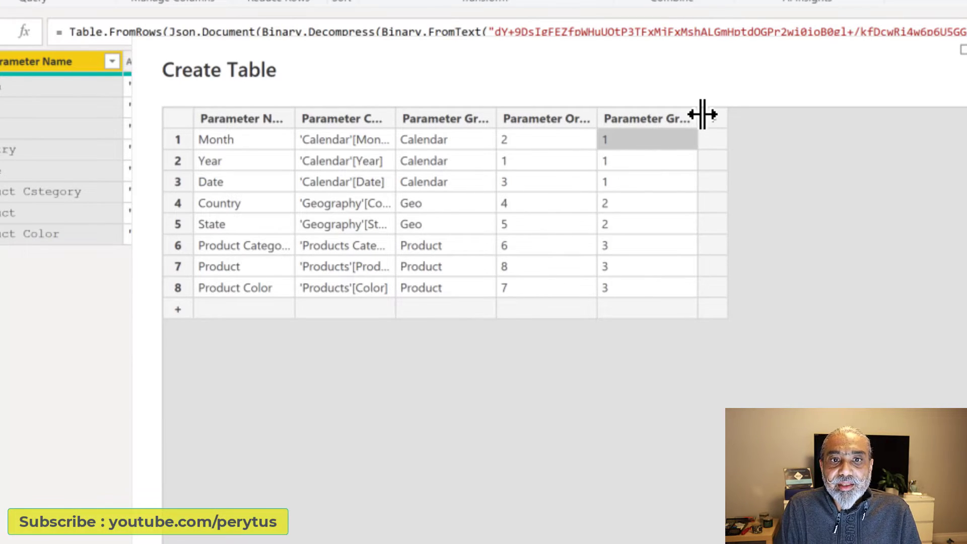
left_click_drag(701, 115, 764, 114)
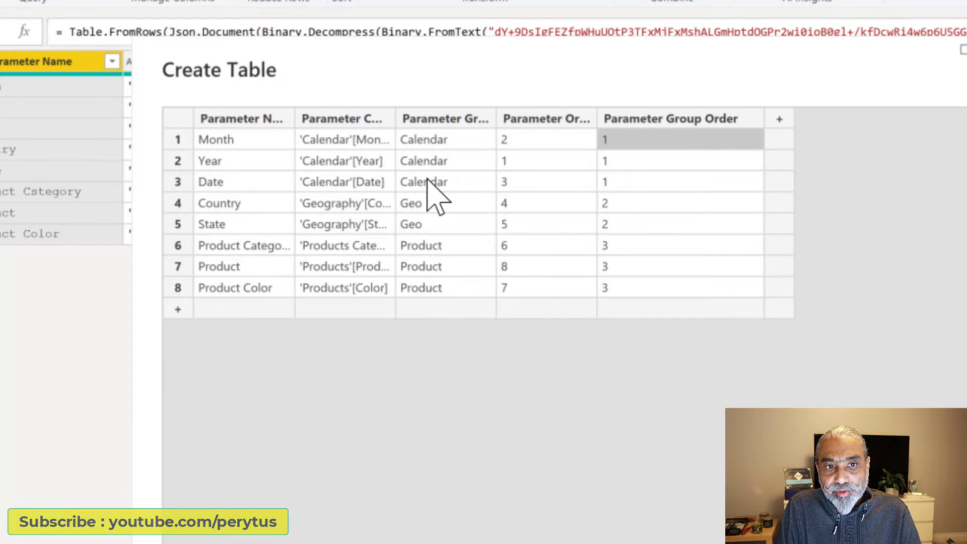
double_click(623, 143)
type("3")
key("Down")
type("3")
key("Down")
type("3")
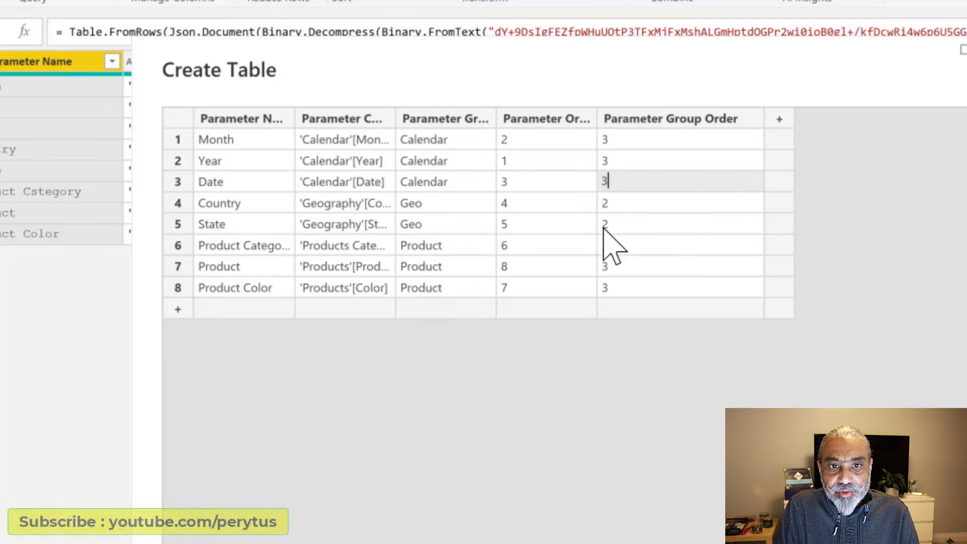
Set Parameter Group Order to 1 for the Product Category, Product and Product Color rows
double_click(618, 248)
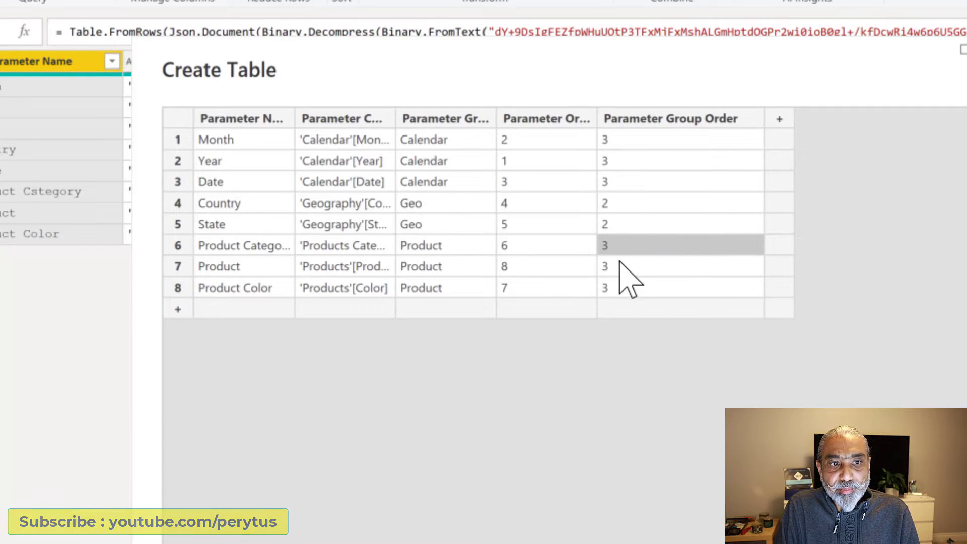
type("1")
key("Down")
type("1")
key("Down")
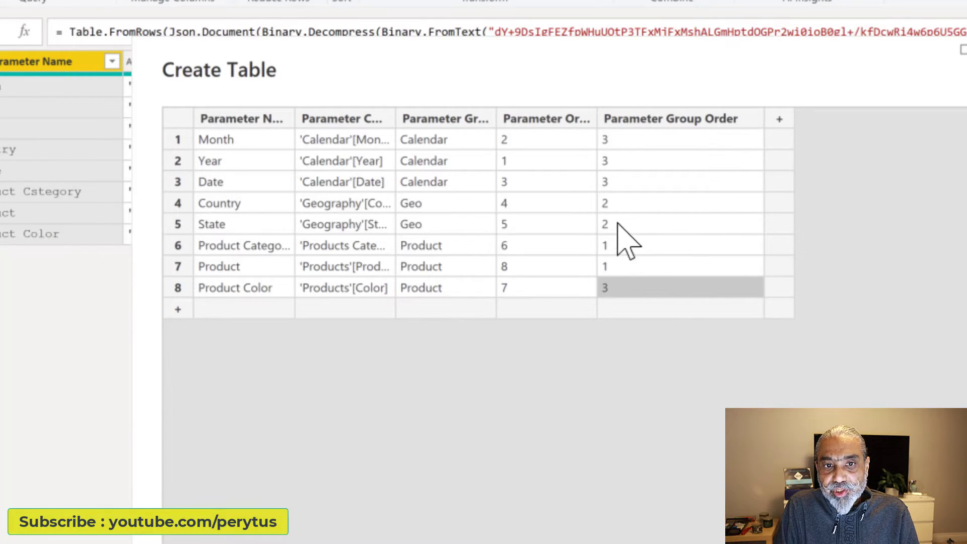
type("1")
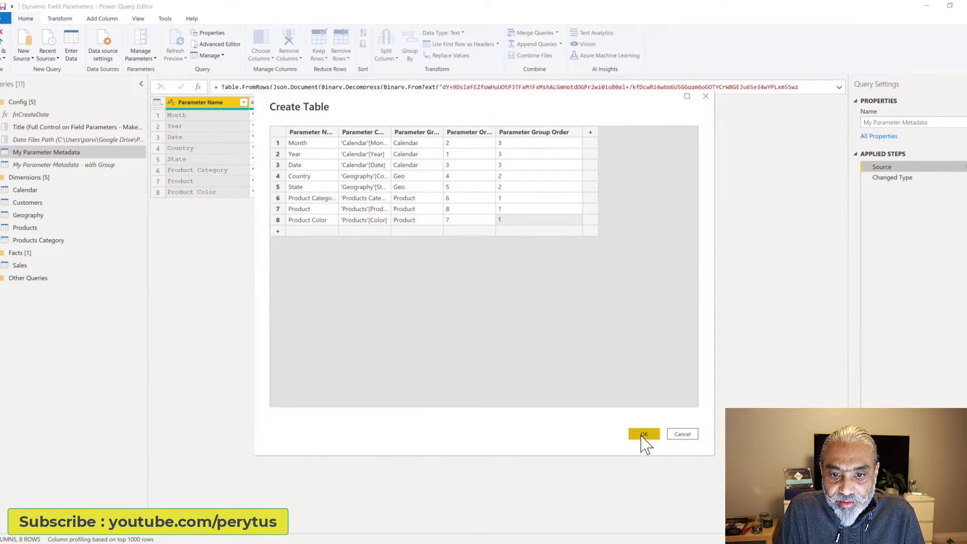
Accept the edited metadata table, close the Power Query Editor and apply the changes
left_click(644, 435)
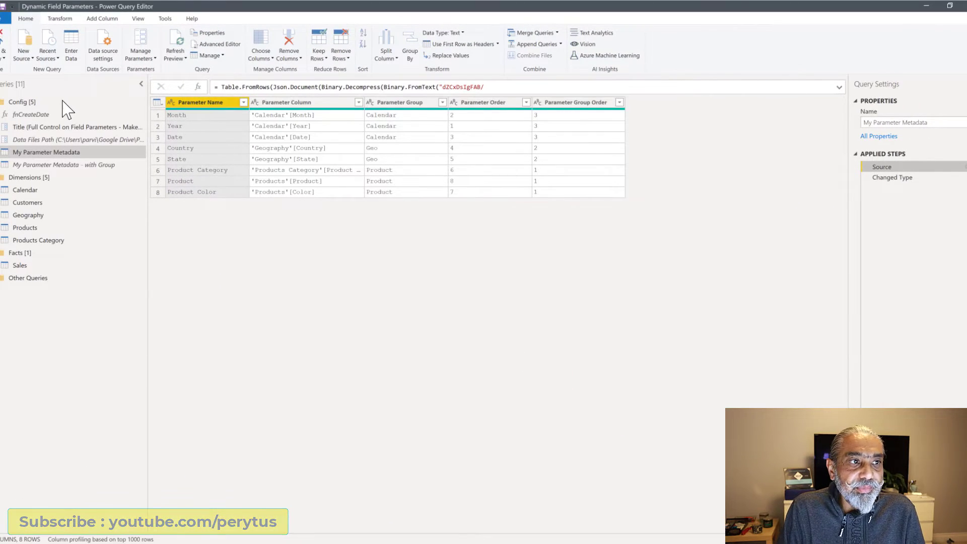
left_click(5, 59)
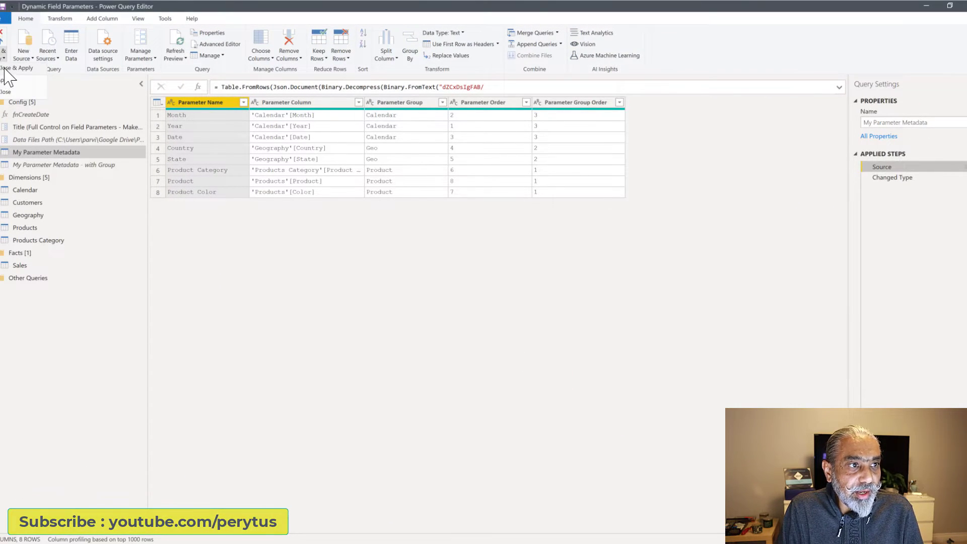